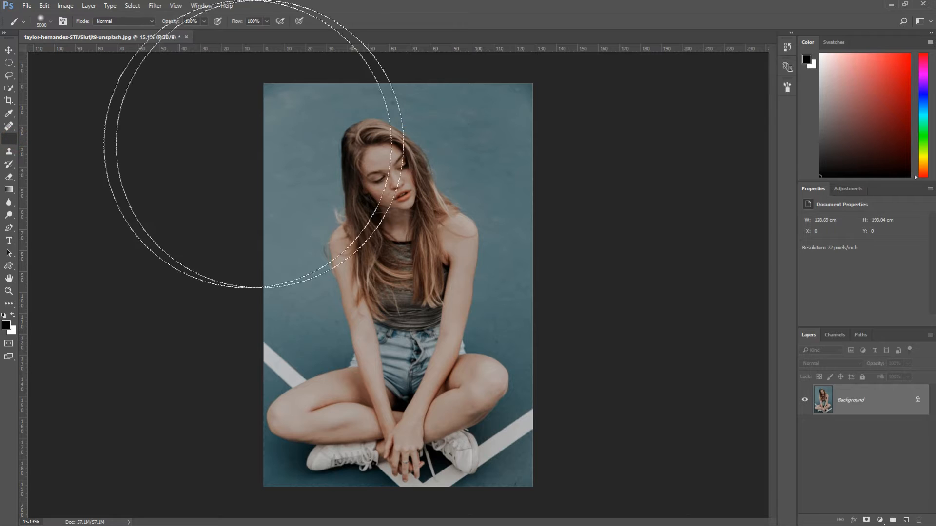
- Set up the brush with a hard round tip, 56 px size, 100% hardness, 100% opacity and 100% flow
right_click(426, 225)
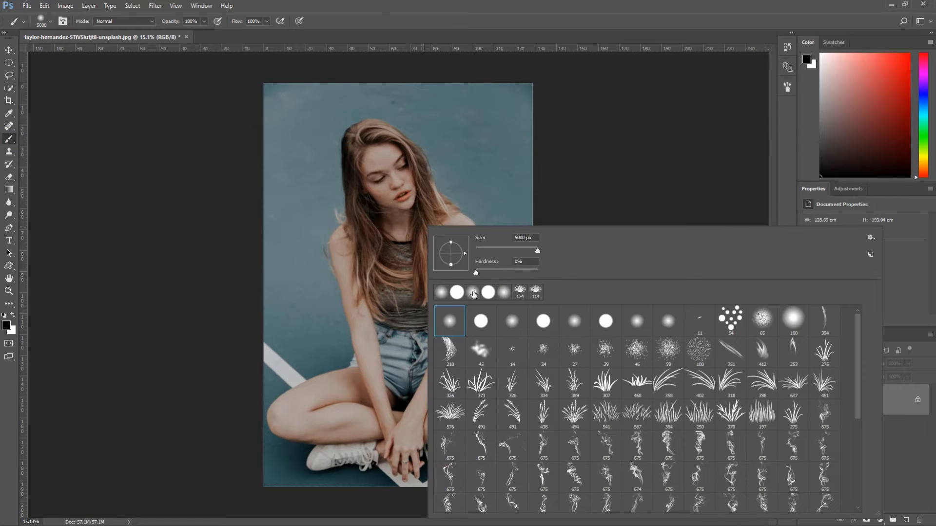
left_click(501, 248)
left_click(476, 274)
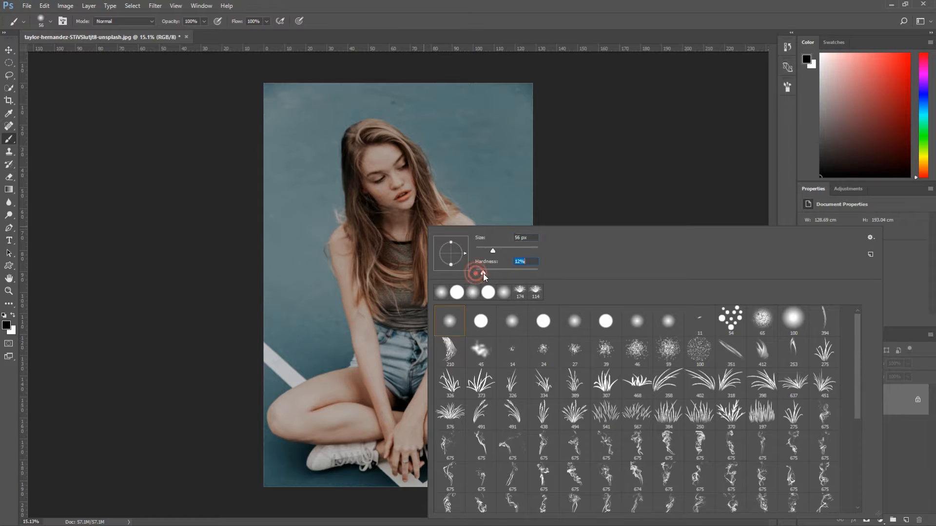
left_click(480, 322)
double_click(482, 322)
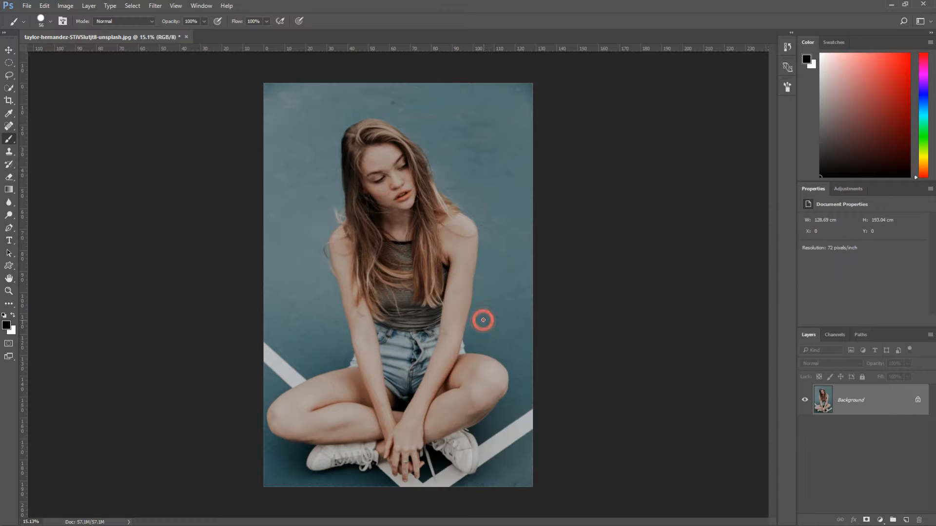
right_click(457, 205)
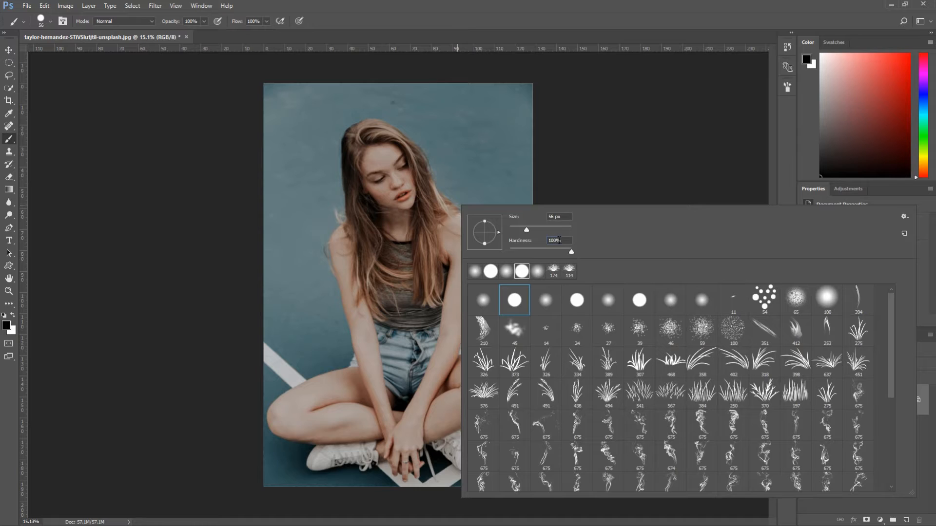
left_click(564, 217)
left_click(168, 23)
left_click(231, 21)
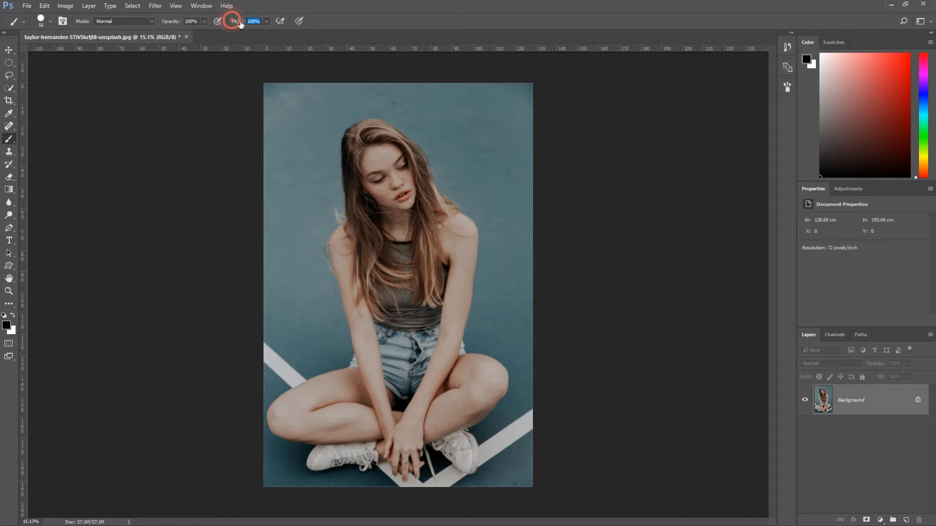
- Enable Shape Dynamics for the brush and set the size jitter control to Pen Pressure
left_click(63, 22)
left_click(610, 124)
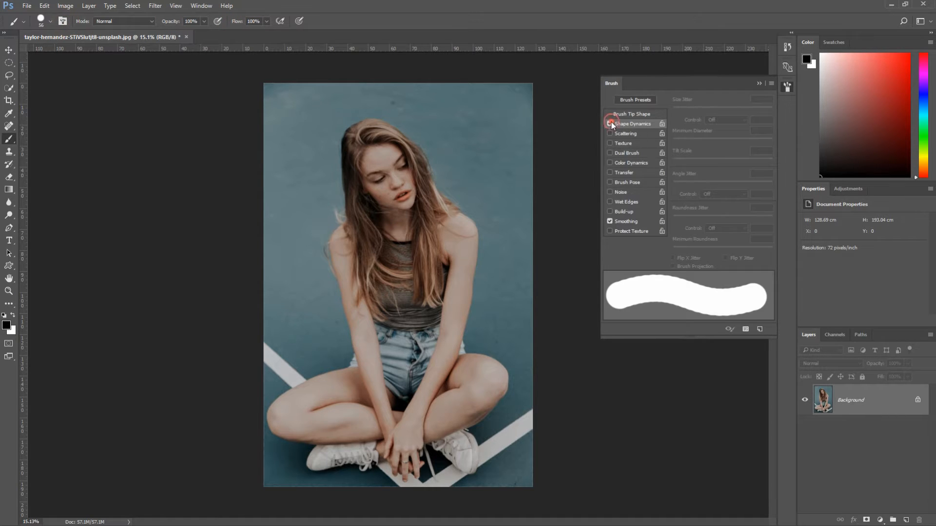
left_click(718, 117)
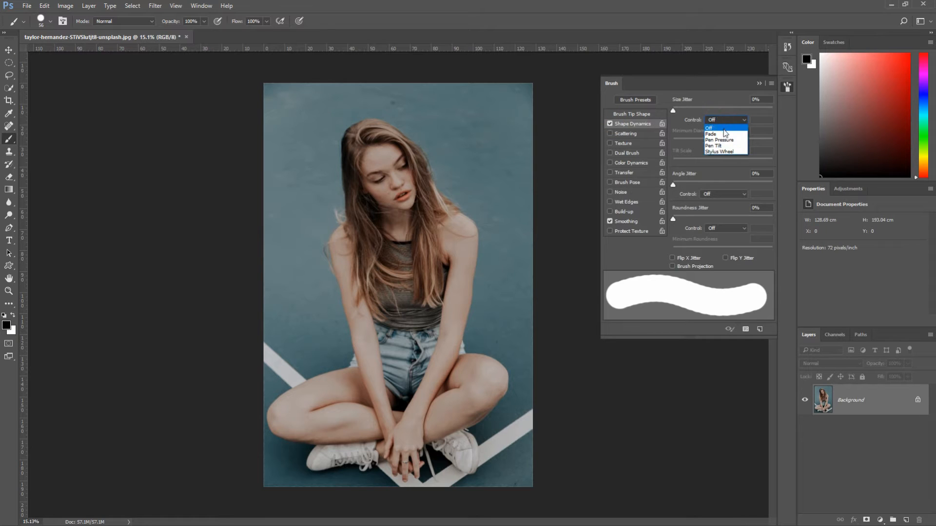
left_click(725, 138)
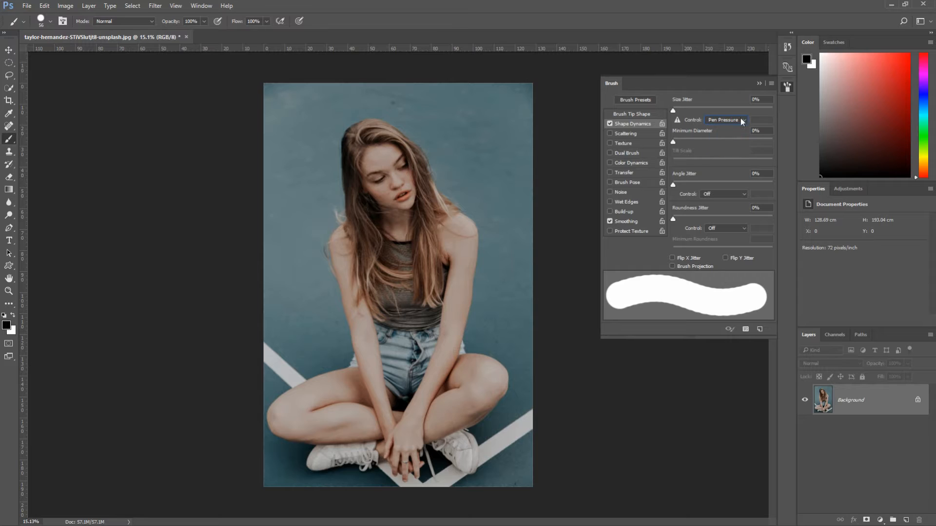
left_click(759, 84)
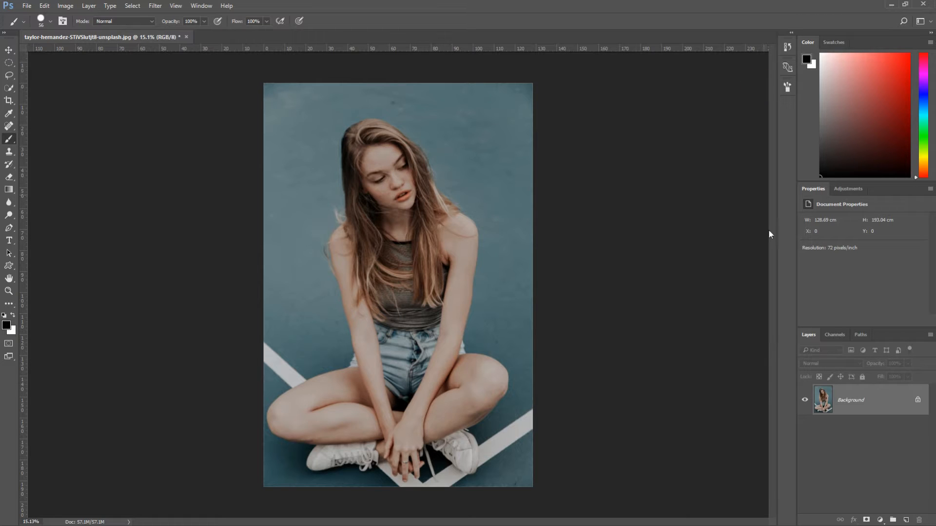
- Duplicate the Background layer and add a new empty layer above the copy
left_click_drag(892, 409, 905, 519)
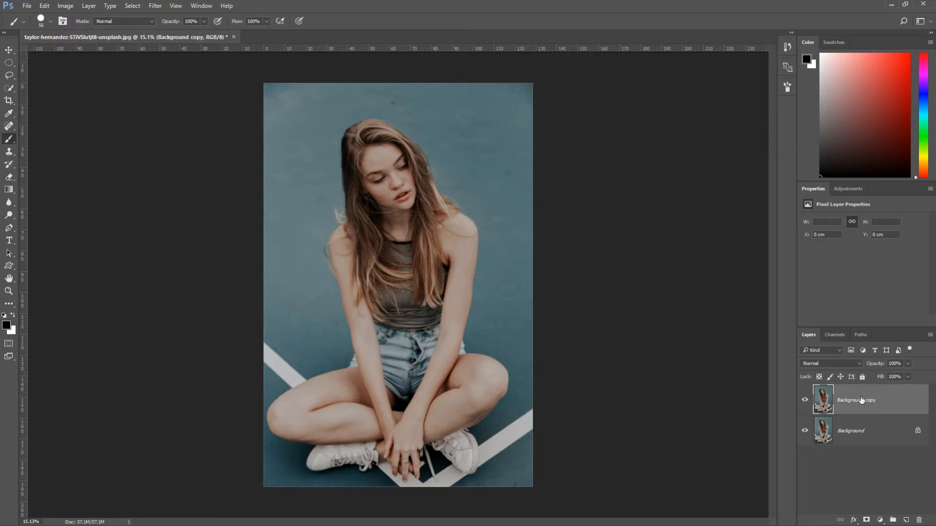
left_click(906, 519)
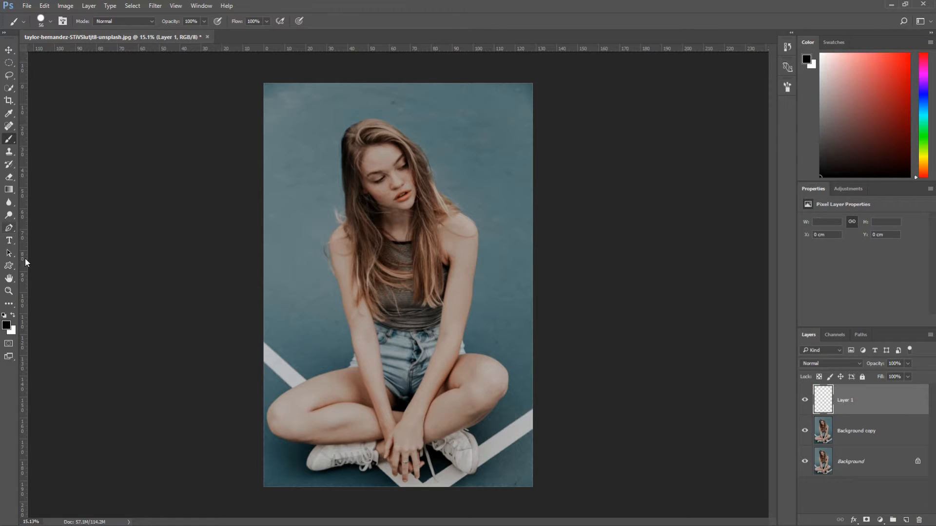
- Draw the upper curves of a winding path with the Pen tool in Path mode, from the photo's upper-left corner across the face to the shoulder
left_click(10, 228)
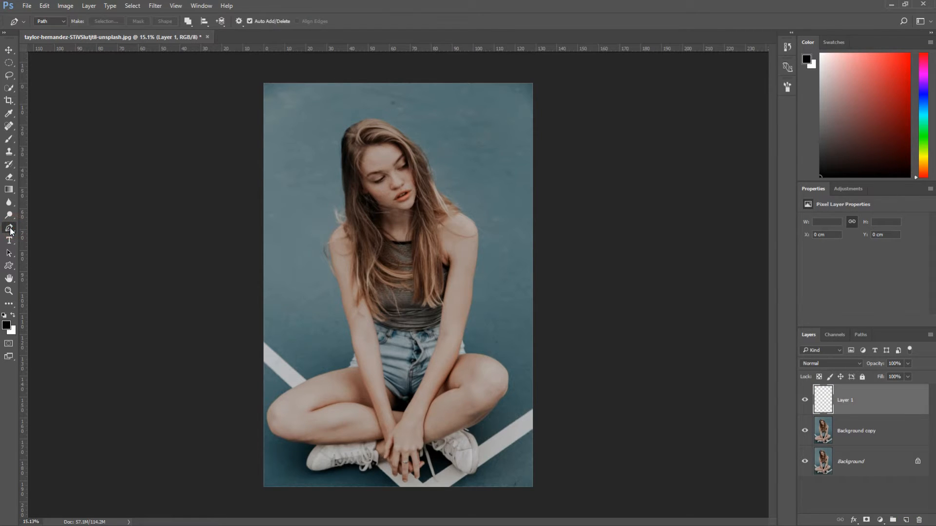
right_click(10, 229)
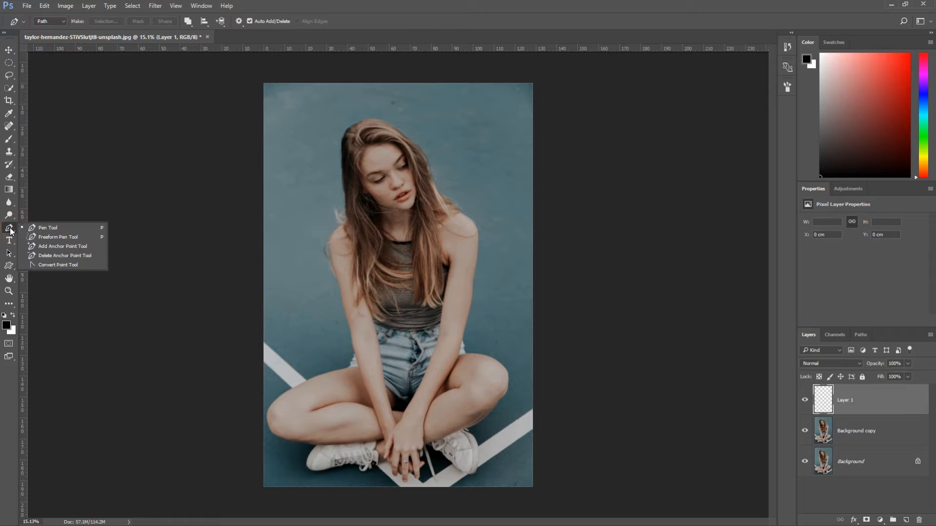
left_click(48, 228)
left_click(50, 21)
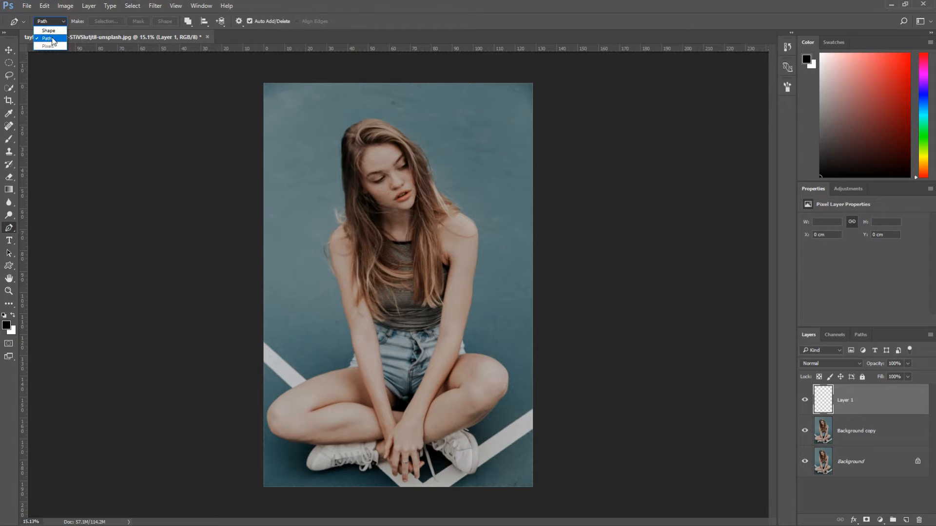
left_click(50, 39)
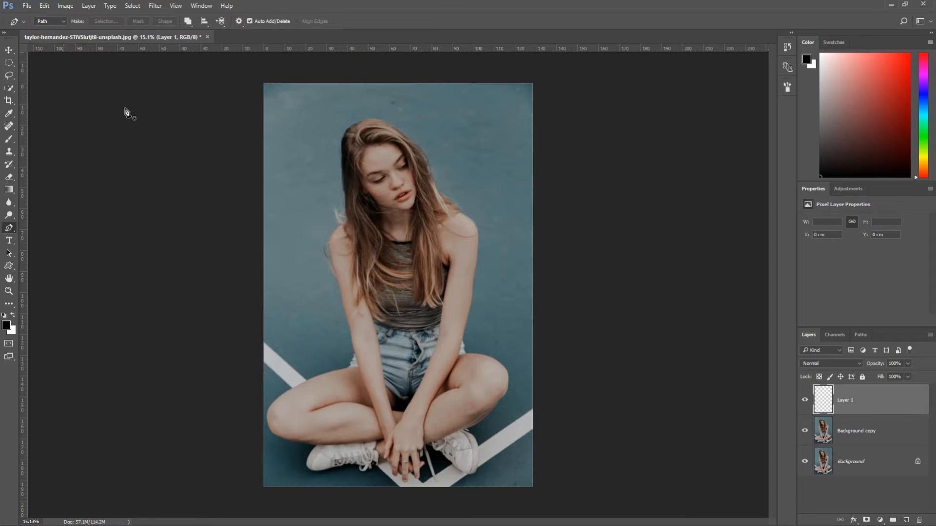
left_click(280, 101)
left_click_drag(448, 167, 431, 177)
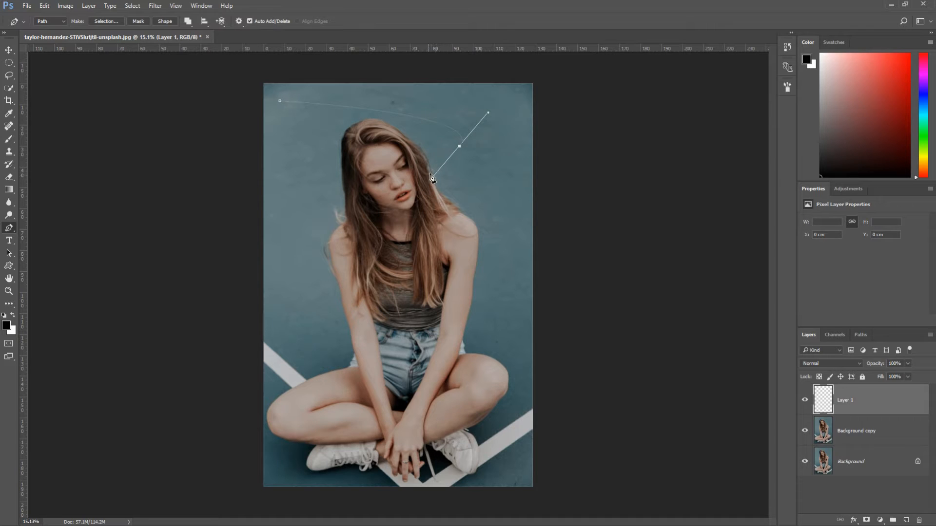
left_click(459, 147)
left_click_drag(316, 198, 269, 210)
left_click(316, 199)
left_click_drag(325, 247, 395, 263)
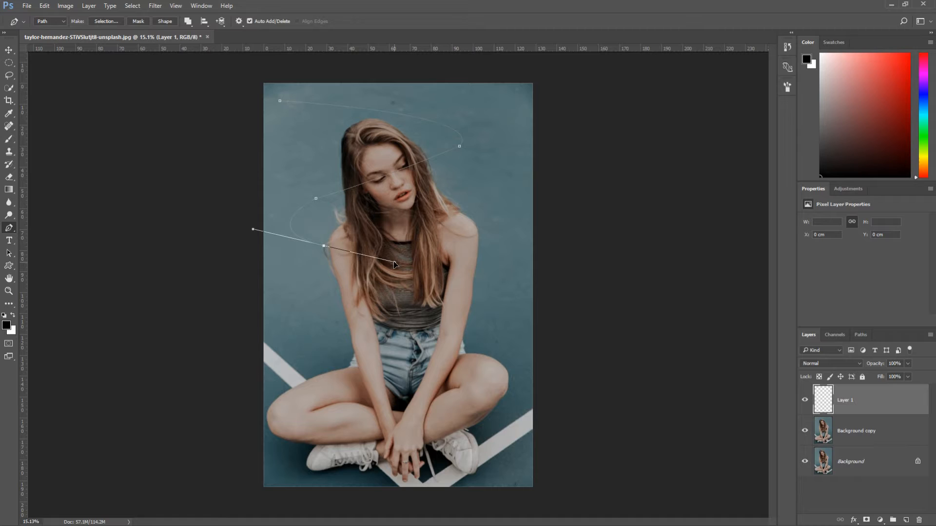
left_click(324, 246)
- Continue the winding path across the torso, back over the shorts and through the legs, ending near the photo's lower-right edge
left_click_drag(502, 280, 424, 323)
mouse_move(283, 371)
left_mouse_down()
mouse_move(265, 374)
mouse_move(274, 377)
left_mouse_up()
left_click(283, 370, "alt")
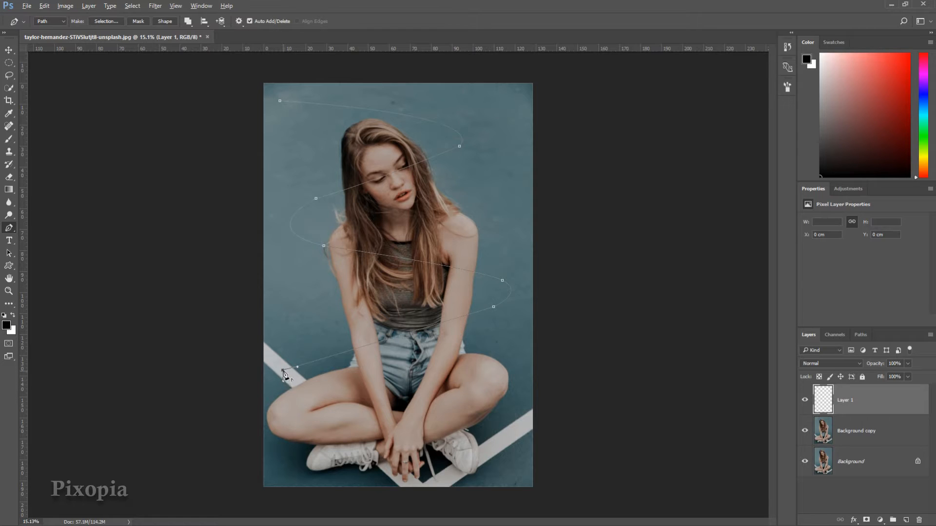
left_click_drag(489, 433, 782, 448)
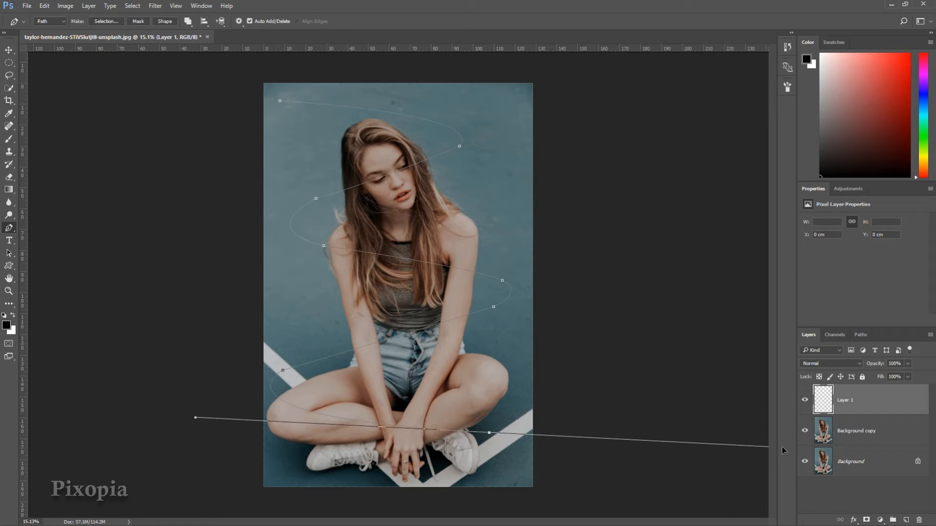
left_click(489, 433, "alt")
left_click(527, 441)
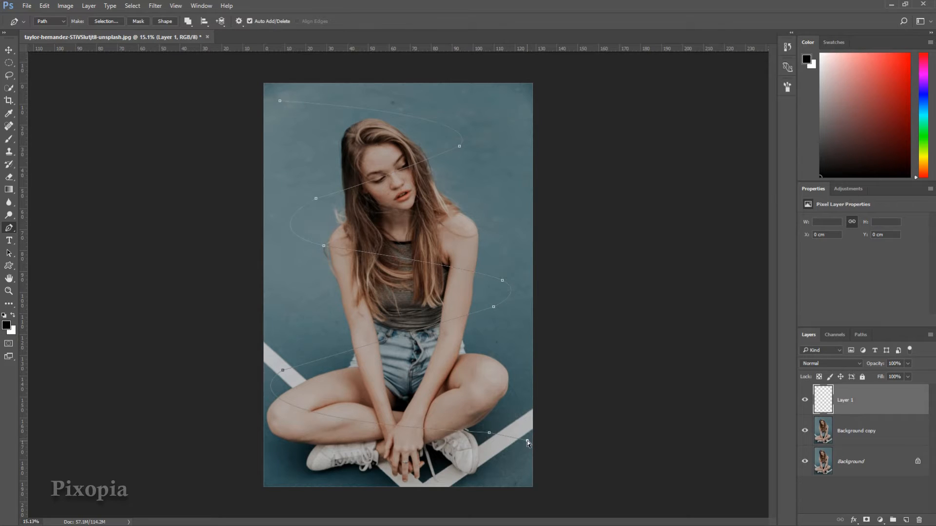
left_click_drag(528, 441, 527, 437)
- Stroke the path on the new layer using the Brush with Simulate Pressure on, then dismiss the path outline
right_click(413, 255)
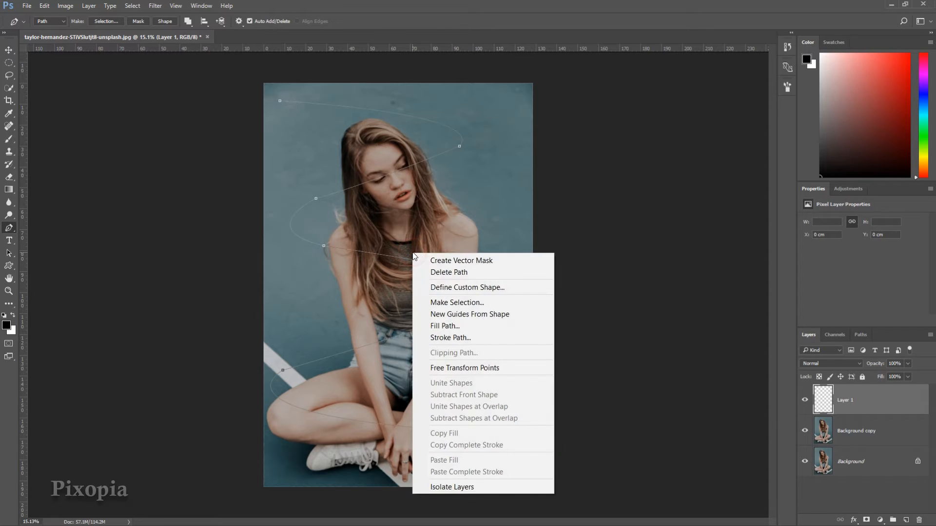
left_click(452, 338)
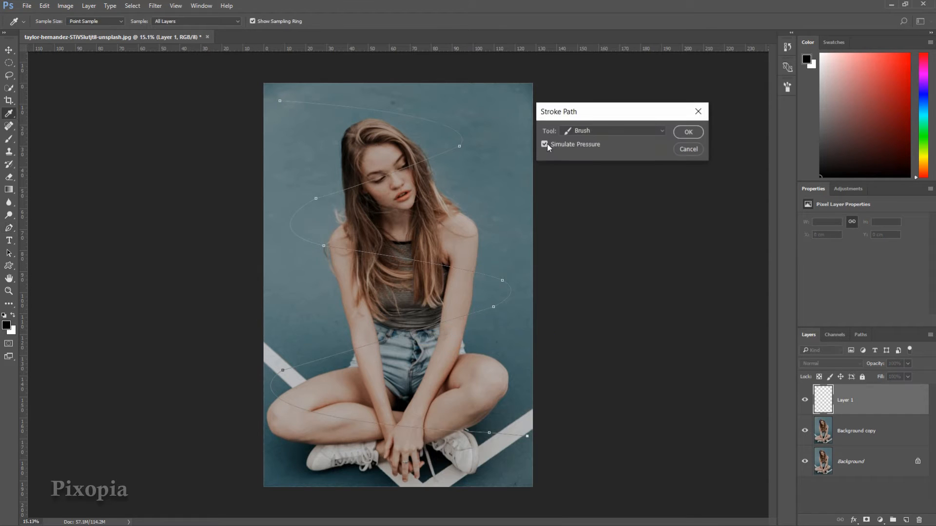
left_click(546, 145)
left_click(590, 130)
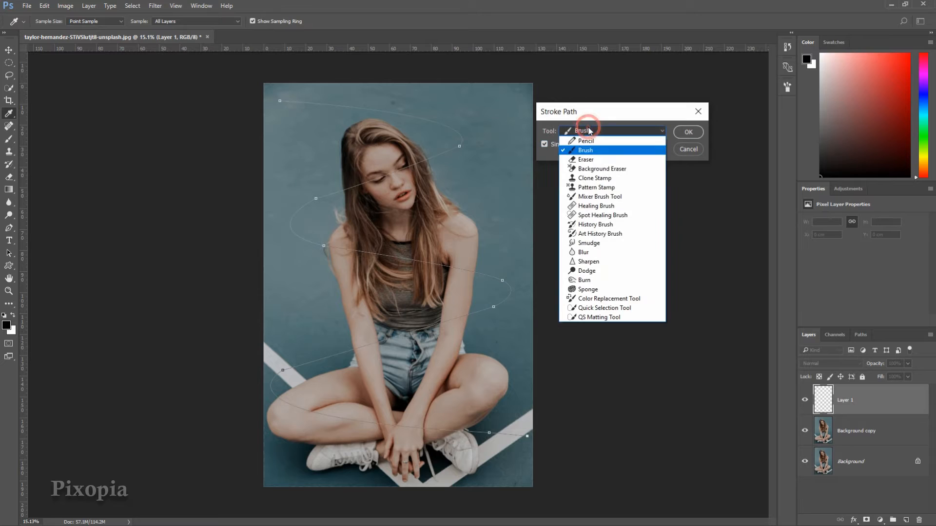
left_click(586, 150)
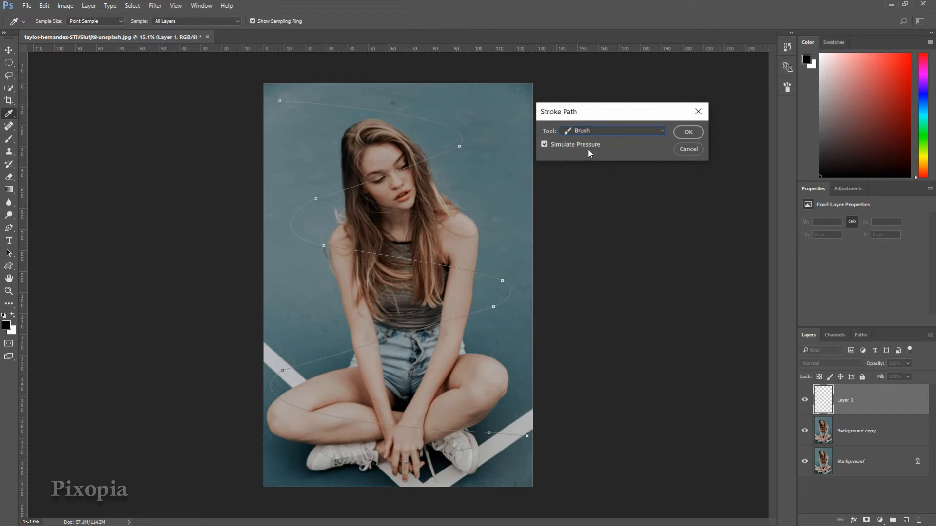
left_click(683, 133)
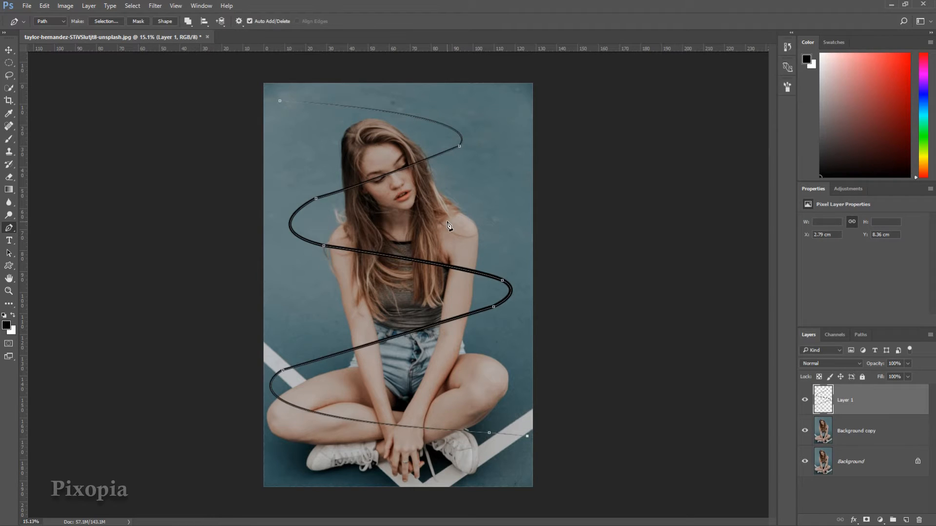
key("Return")
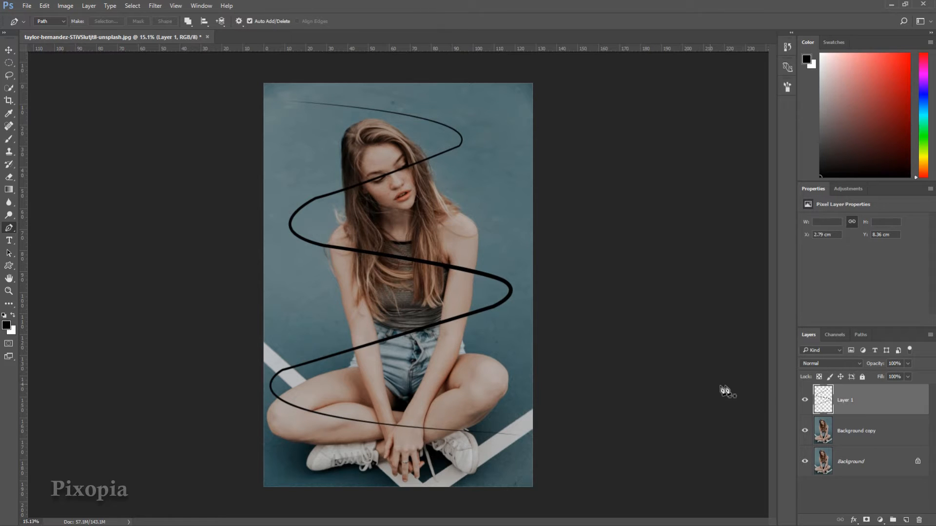
- Add an Outer Glow layer style to the stroked line with Screen blend mode and 100% opacity
right_click(895, 400)
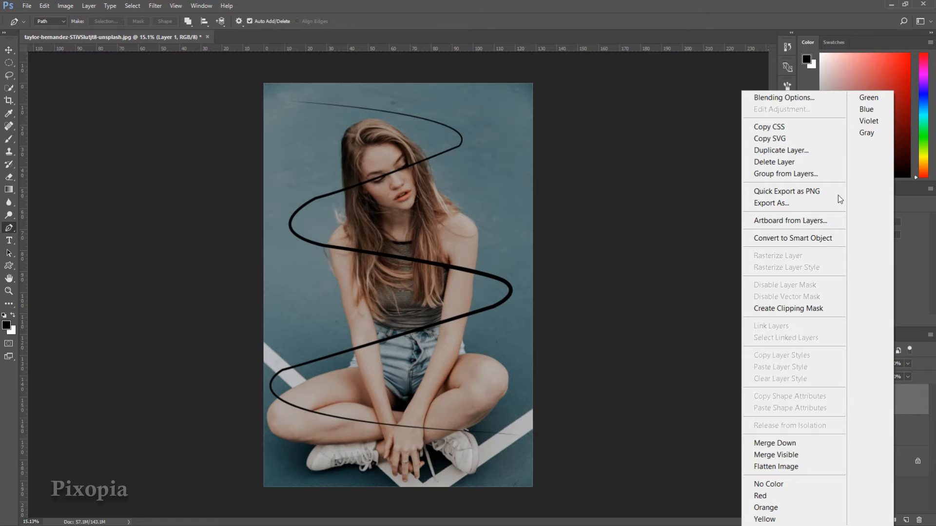
left_click(805, 102)
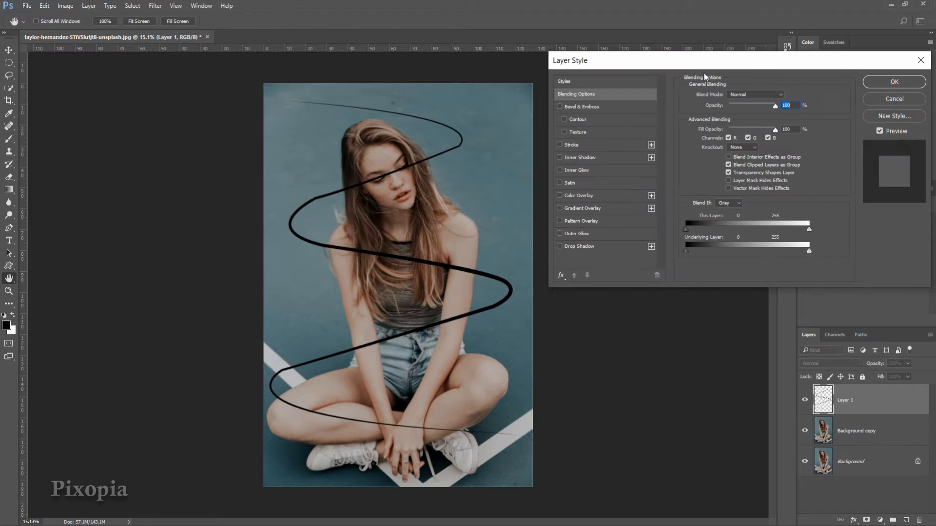
left_click(590, 233)
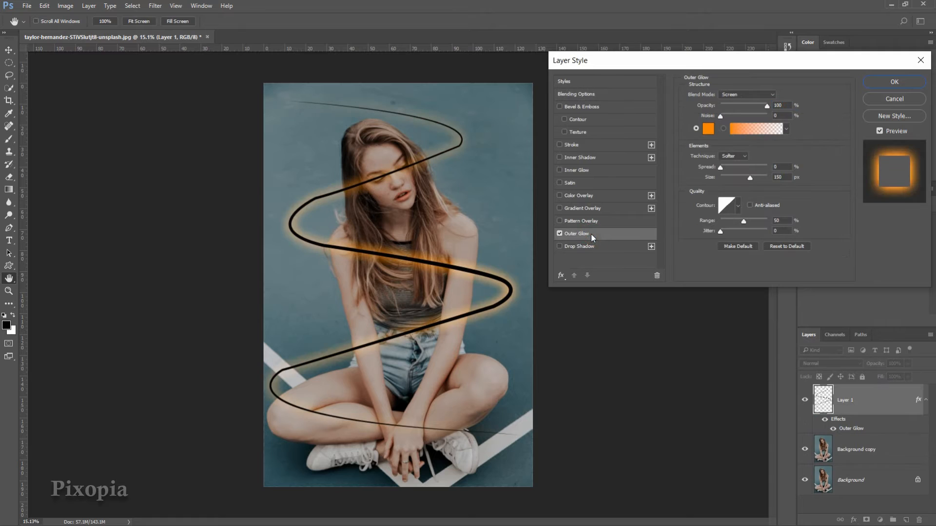
left_click(754, 94)
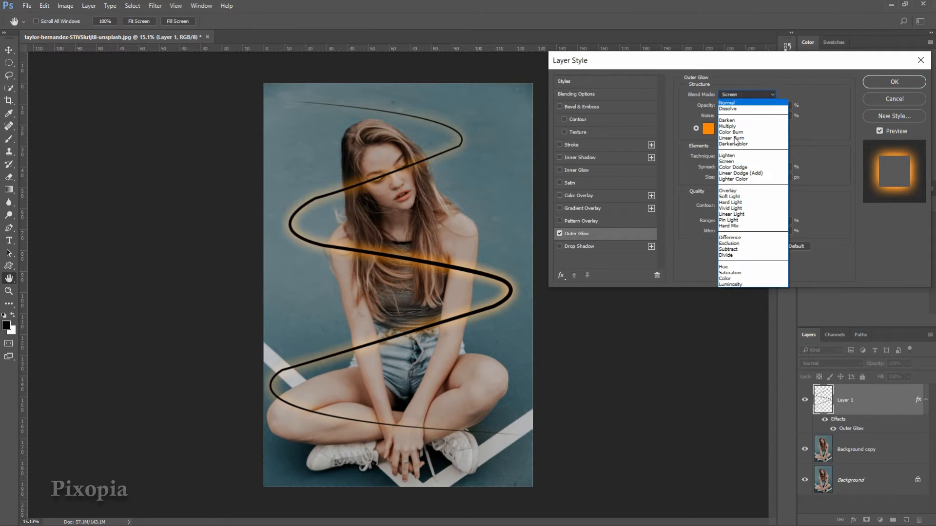
left_click(731, 161)
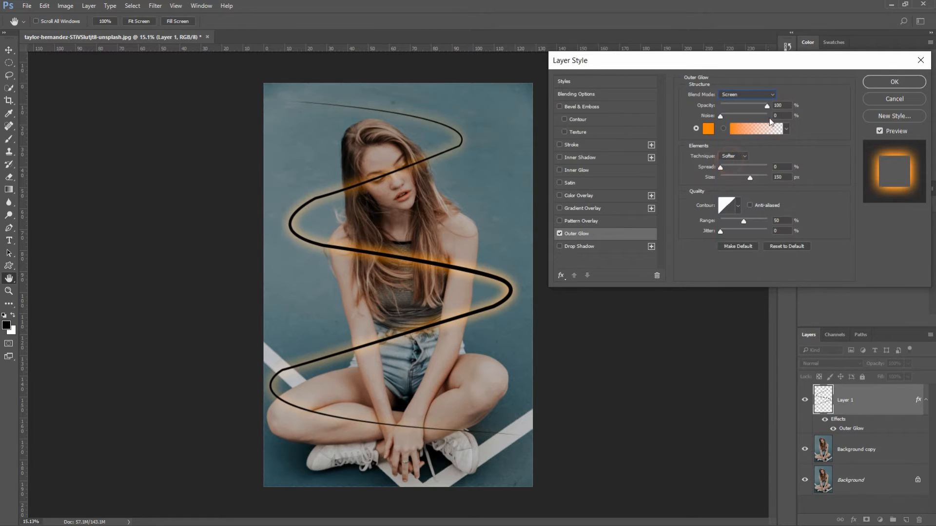
left_click(768, 108)
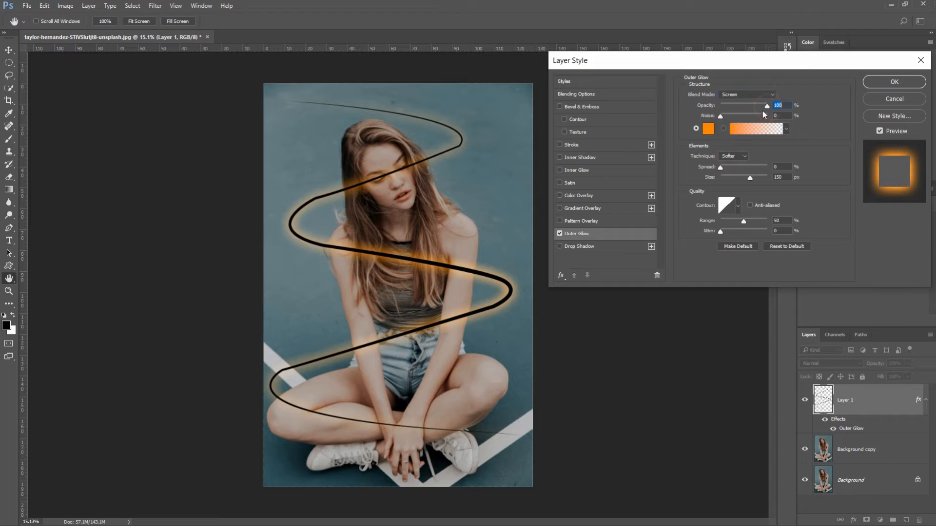
- Change the outer glow colour to cyan (00fff6) and keep the glow as a solid colour
left_click(707, 129)
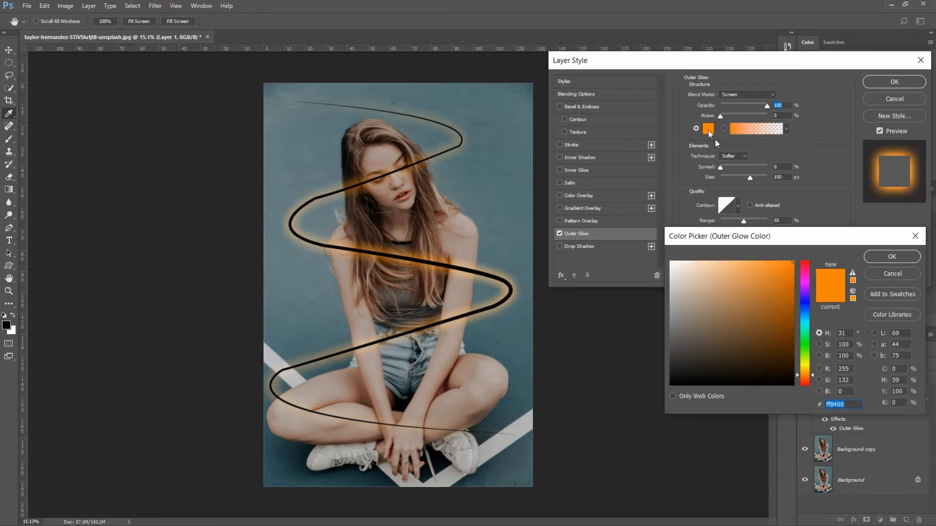
left_click(807, 324)
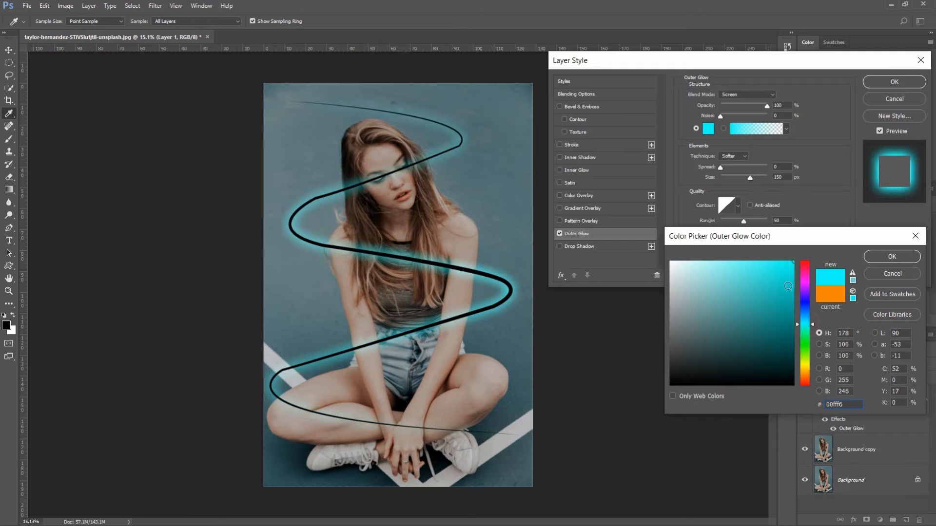
left_click(877, 256)
left_click(696, 128)
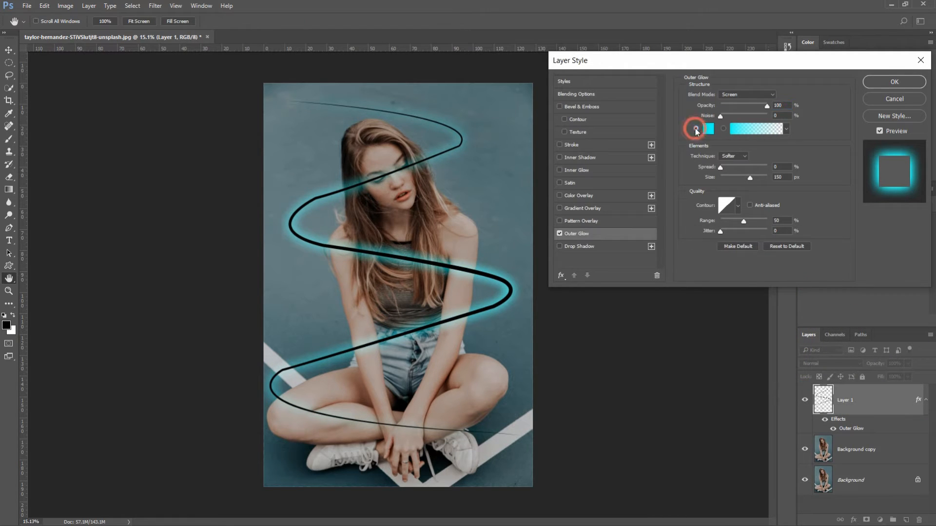
- Set the outer glow's size to 122 px, with 0% spread, 50% range and 100% opacity
mouse_move(750, 178)
left_mouse_down()
mouse_move(735, 181)
mouse_move(745, 181)
left_mouse_up()
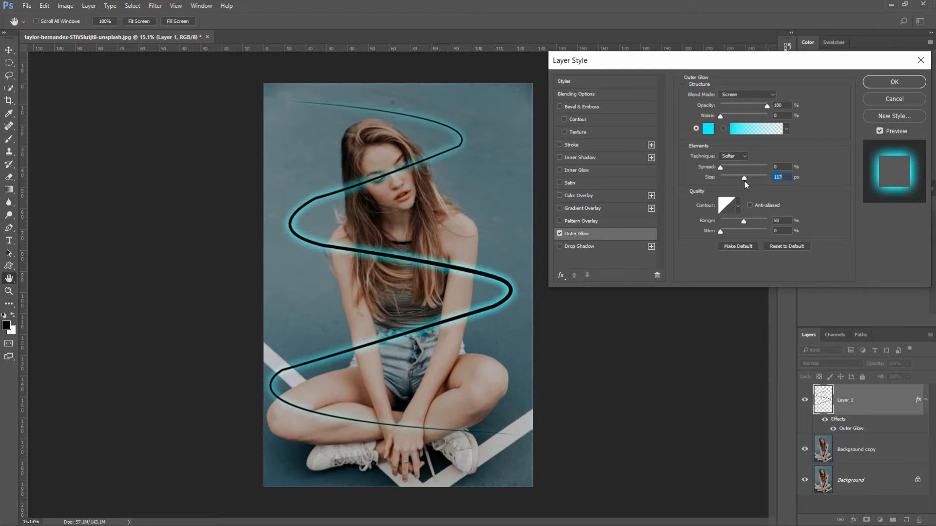
left_click(708, 166)
left_click(785, 222)
left_click(785, 105)
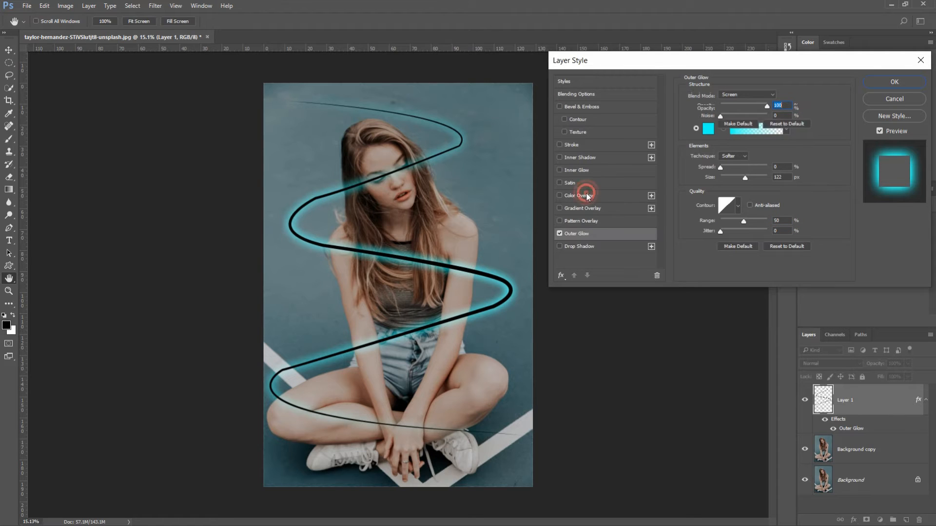
- Add a Color Overlay to the line in Screen mode at 100% opacity, coloured light cyan (5ff9ff)
left_click(587, 196)
left_click(785, 96)
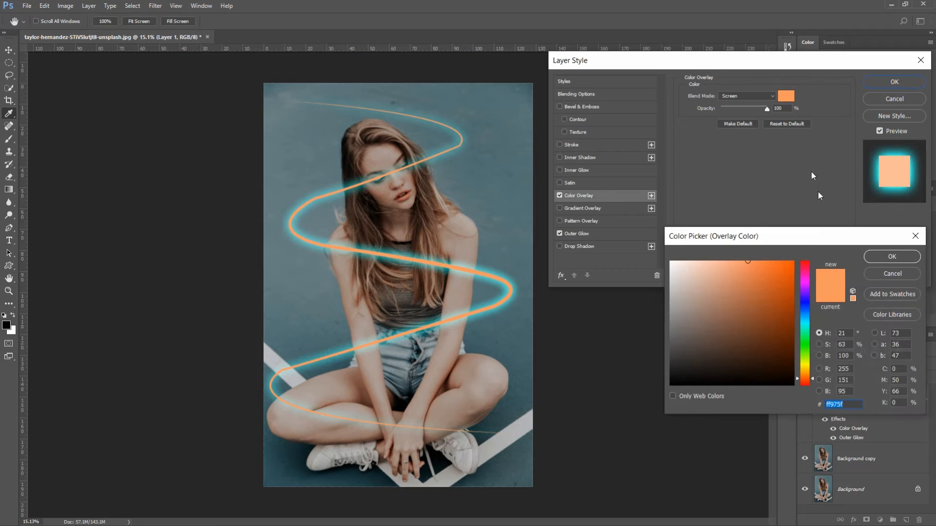
left_click(805, 323)
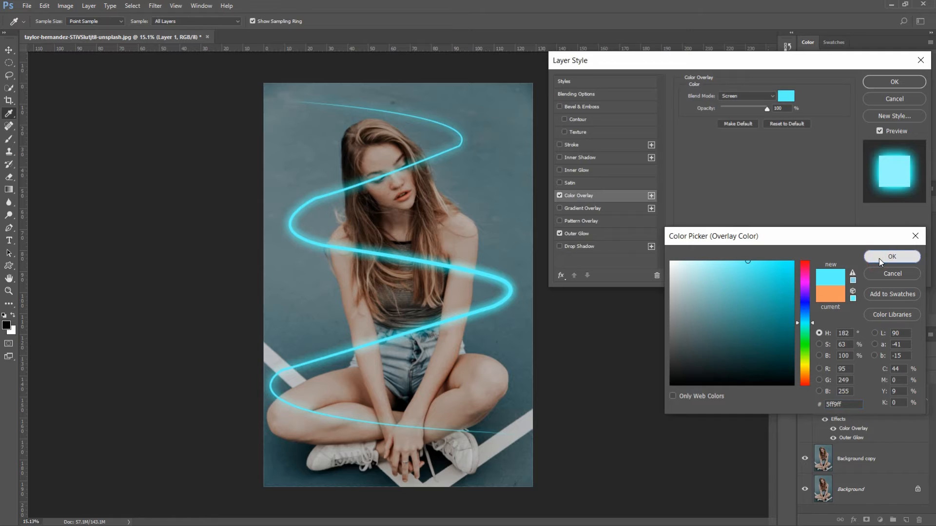
left_click(878, 258)
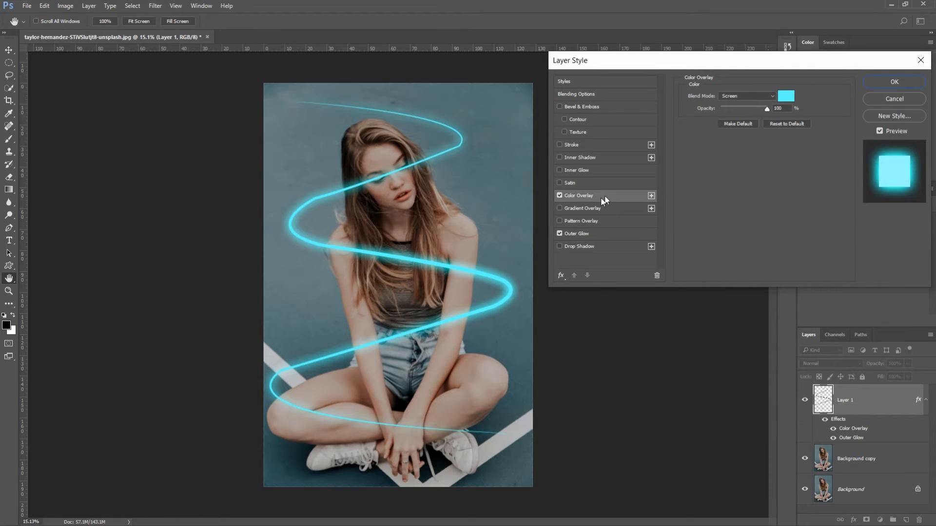
- Add an Inner Glow to the line in Screen mode and change its colour to pale cyan (9cfff2)
left_click(595, 167)
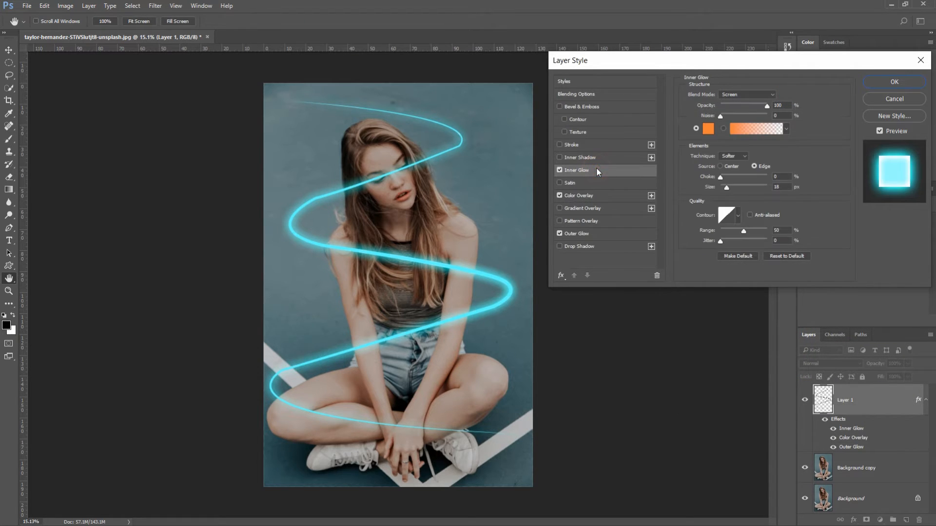
left_click(706, 131)
left_click(683, 262)
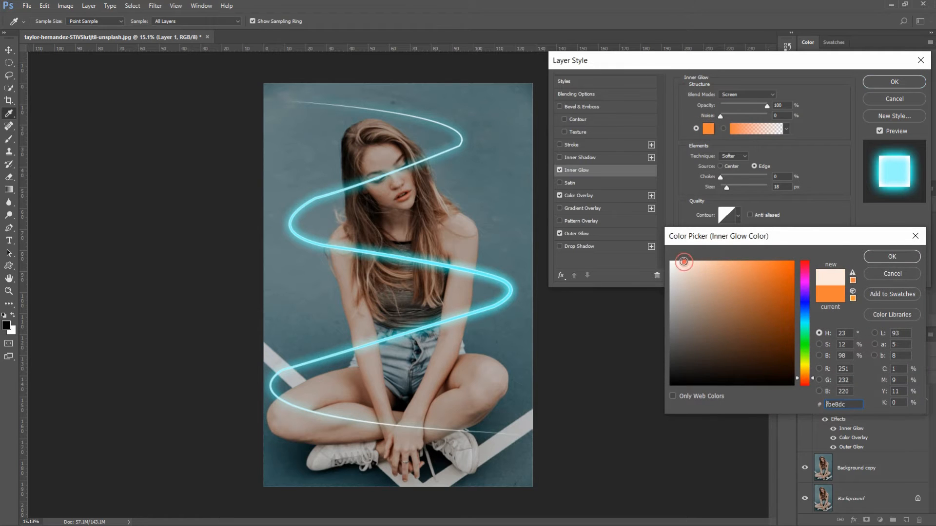
left_click_drag(683, 262, 665, 246)
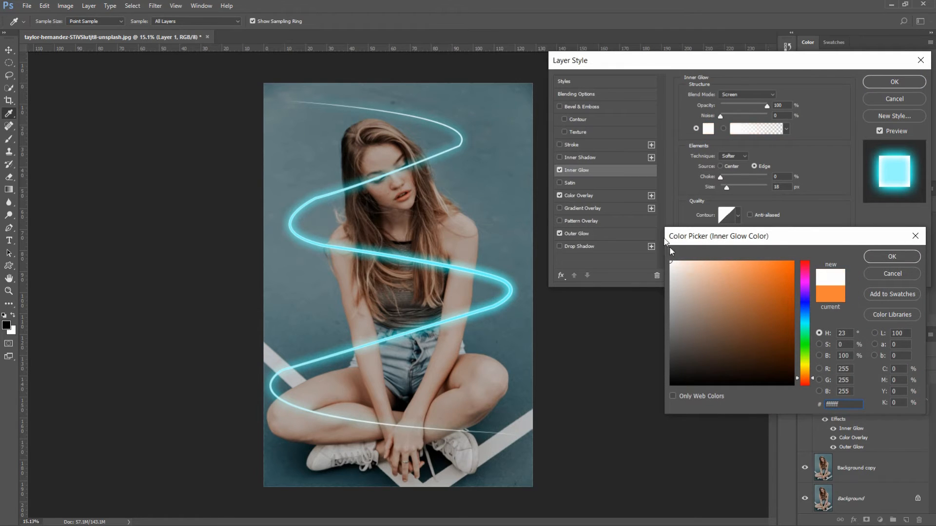
left_click(805, 326)
left_click(724, 270)
left_click(717, 254)
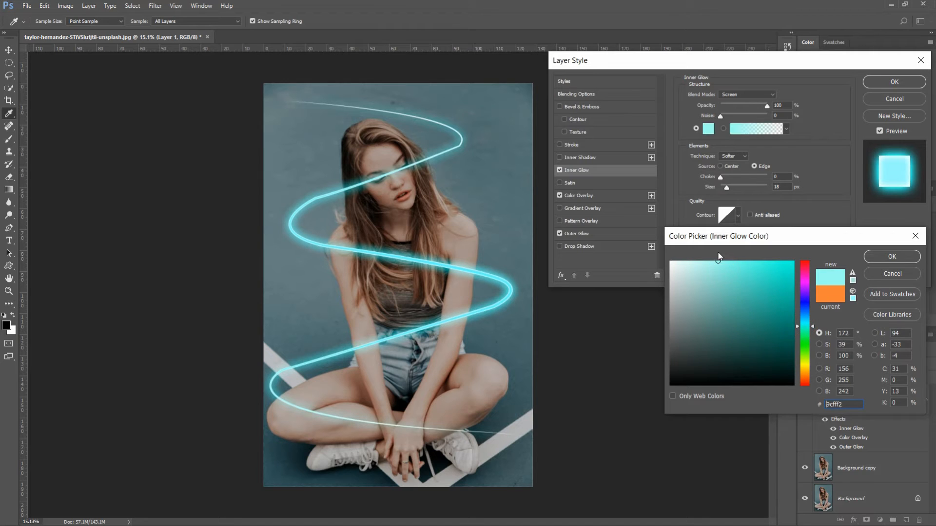
left_click(872, 257)
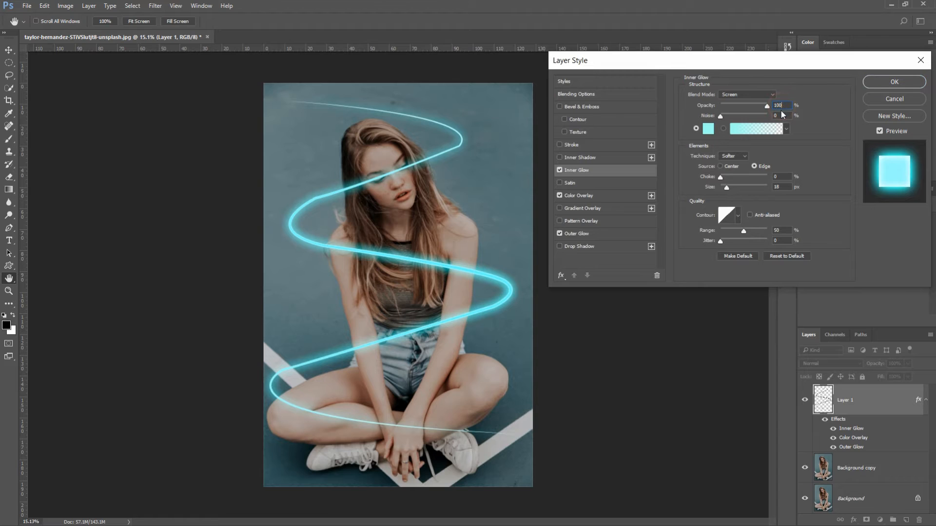
- Use 100% opacity, 18 px size and 50% range for the inner glow, and apply the layer styles
left_click(780, 110)
left_click(783, 186)
left_click(780, 230)
left_click(869, 84)
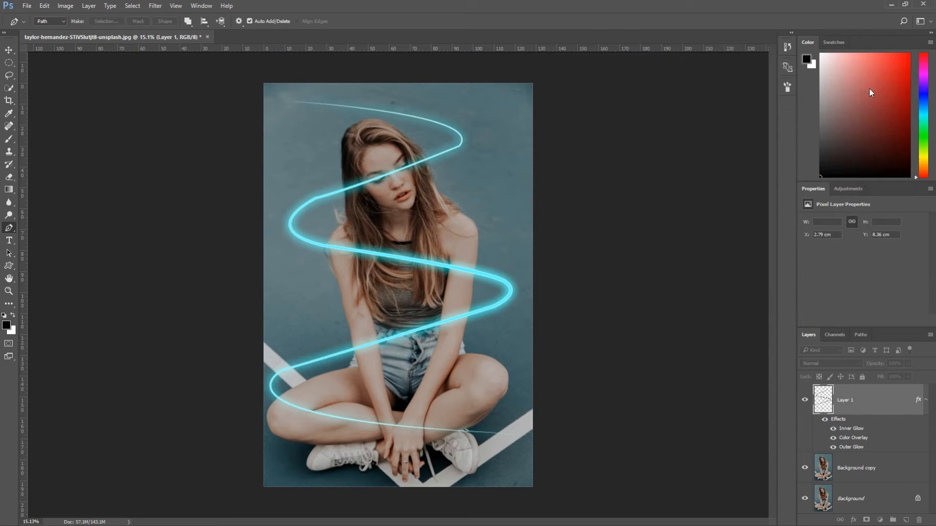
- Add a layer mask to the neon line's layer and activate the Brush tool for painting on it
left_click(867, 521)
key("x")
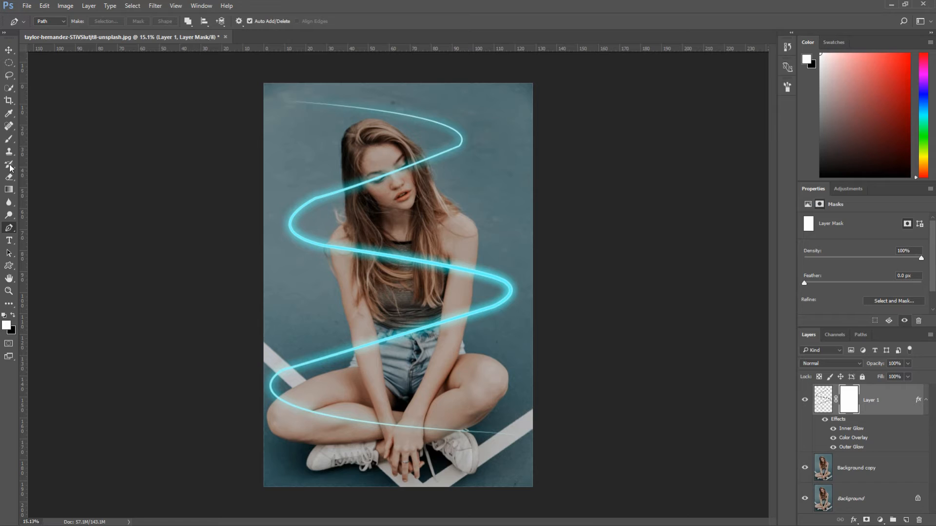
left_click(9, 140)
left_click(9, 140)
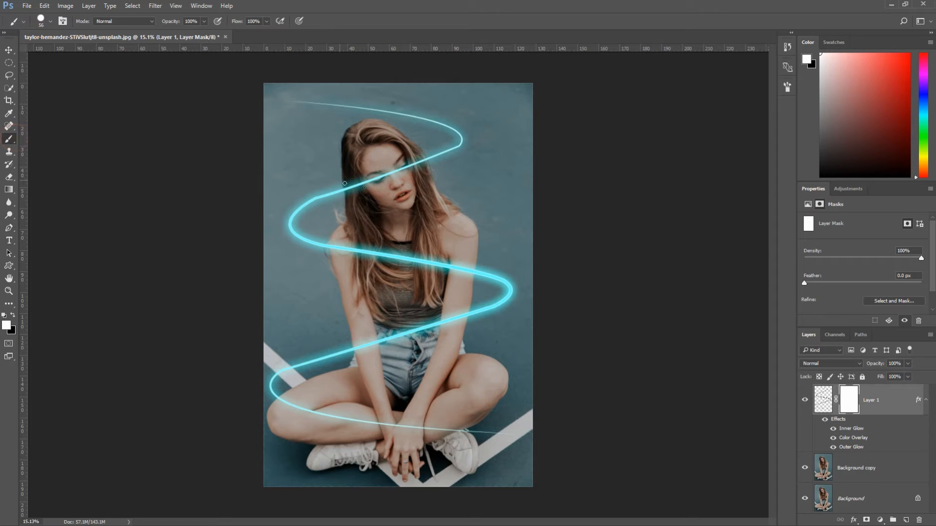
- Choose a hard round brush at 100% hardness and enlarge it to 99 px
right_click(389, 187)
left_click(440, 280)
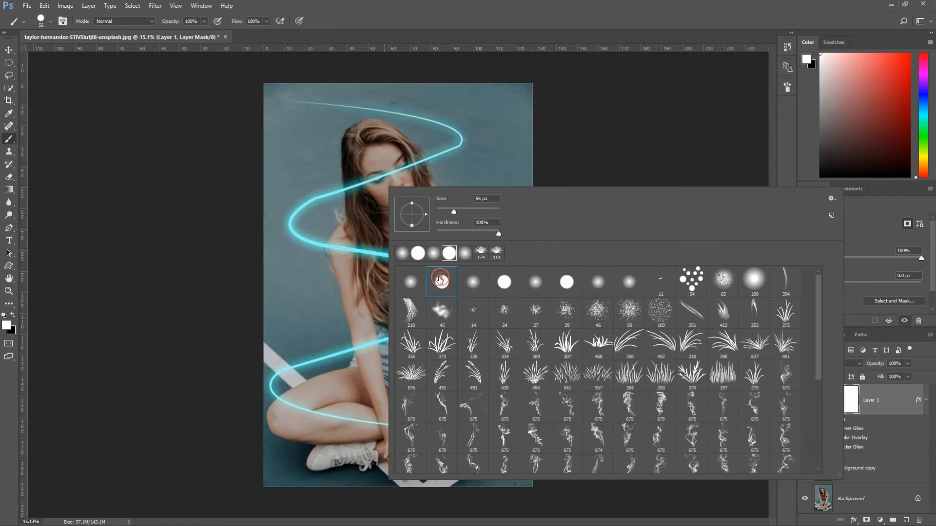
left_click(468, 20)
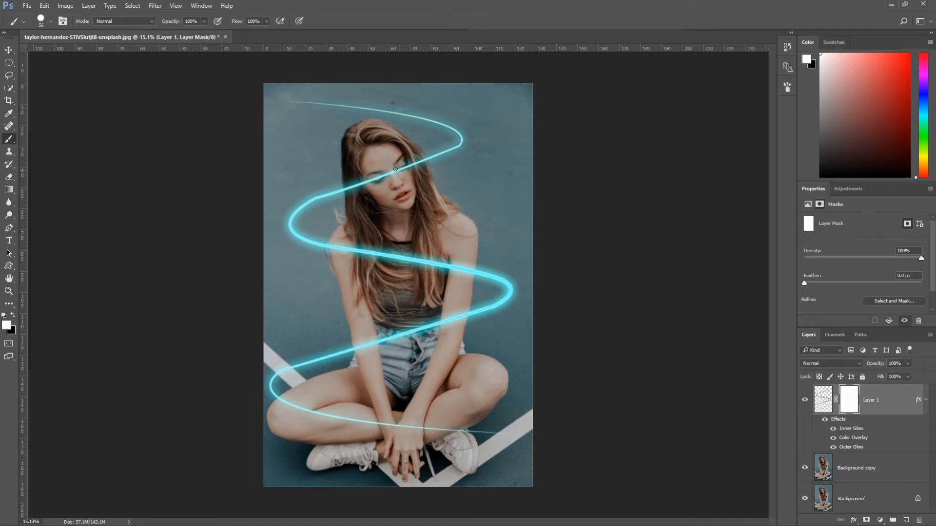
right_click(397, 169)
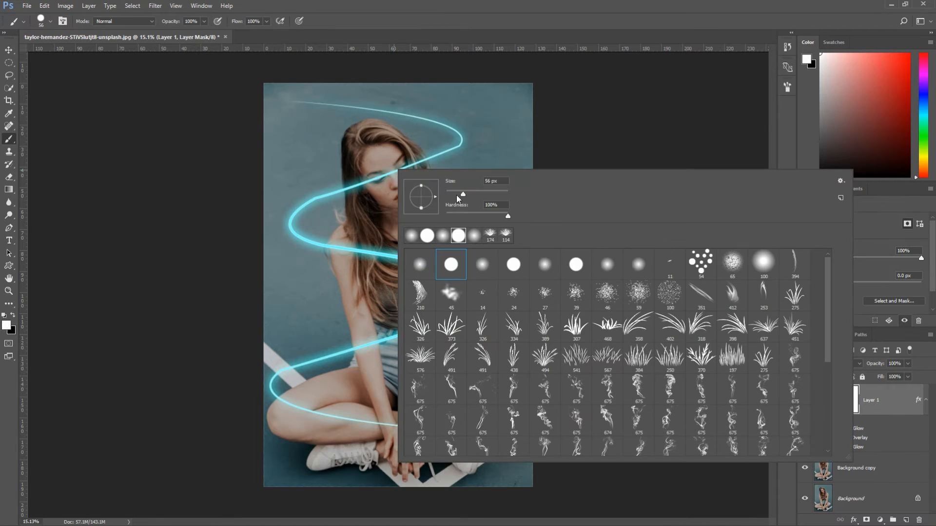
left_click_drag(459, 194, 476, 194)
left_click(438, 14)
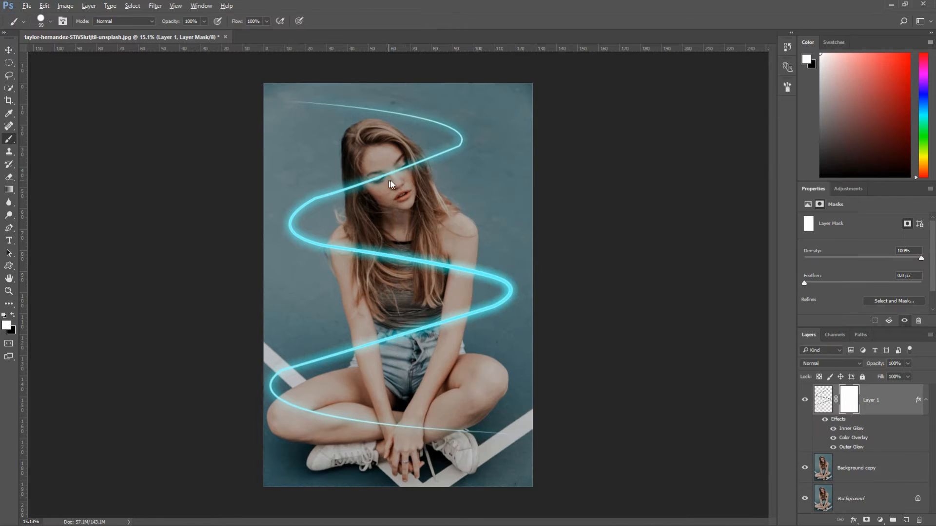
- Paint black on the layer mask over the face and hair to hide the neon line crossing the head
left_click_drag(388, 181, 399, 182)
left_click(14, 315)
left_click_drag(412, 166, 411, 165)
scroll(375, 161, "up", 2, "alt")
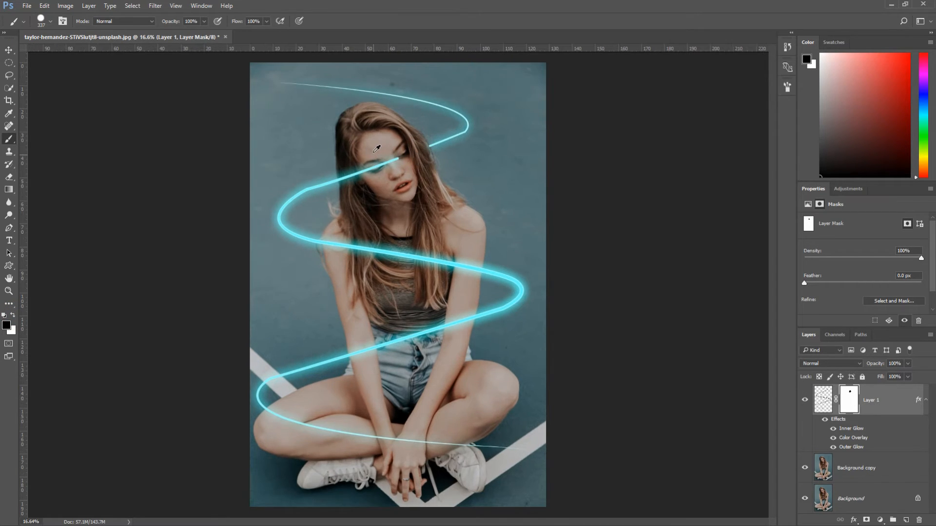
scroll(376, 149, "up", 1, "alt")
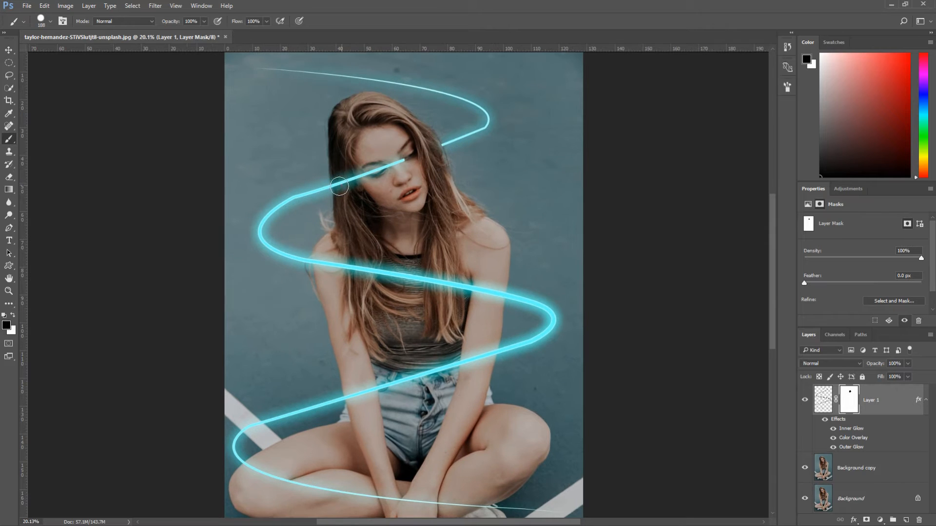
left_click_drag(340, 170, 412, 141)
left_click(13, 314)
- Mask out the neon line where it crosses the arms, lower torso and shorts so it passes behind the body
scroll(364, 341, "down", 2)
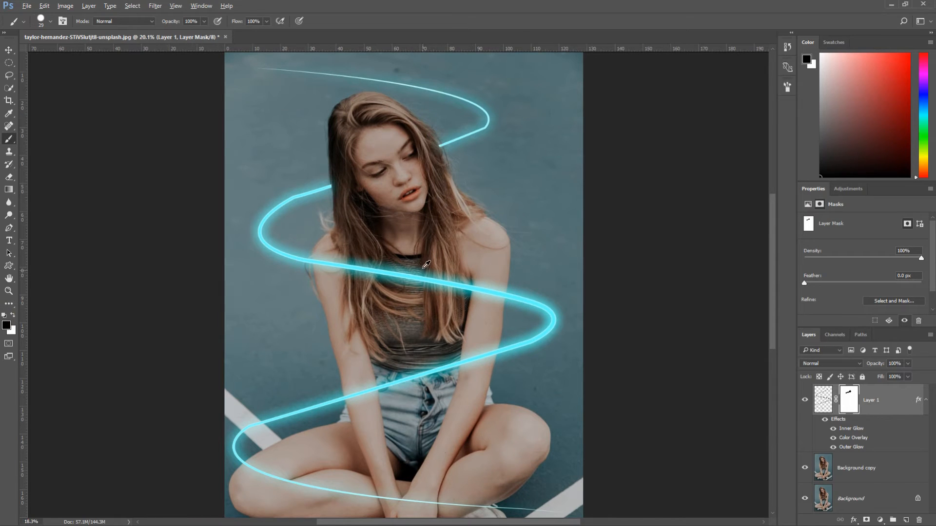
mouse_move(364, 342)
left_mouse_down()
mouse_move(463, 318)
mouse_move(452, 323)
left_mouse_up()
scroll(456, 318, "up", 2)
key("x")
scroll(401, 332, "down", 1)
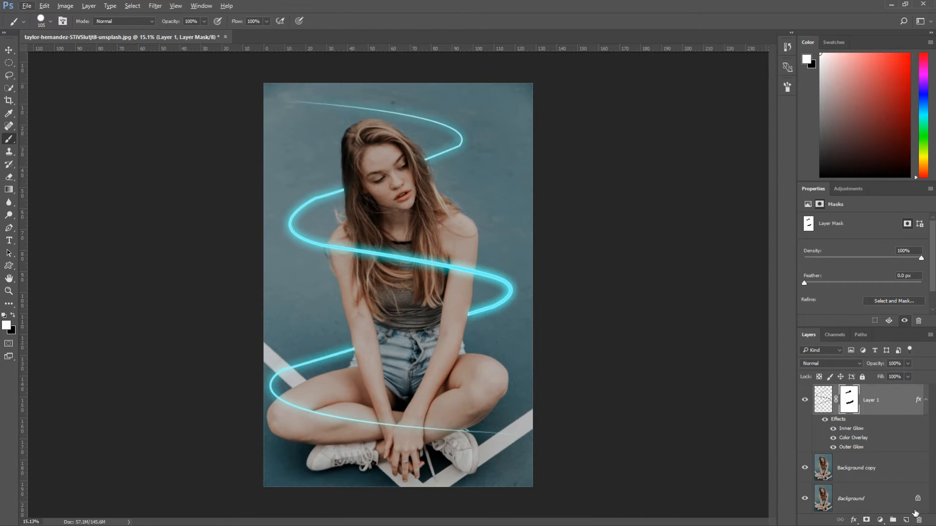
- Create a new layer above the neon line and set the Brush to a 55 px hard round tip
left_click(907, 519)
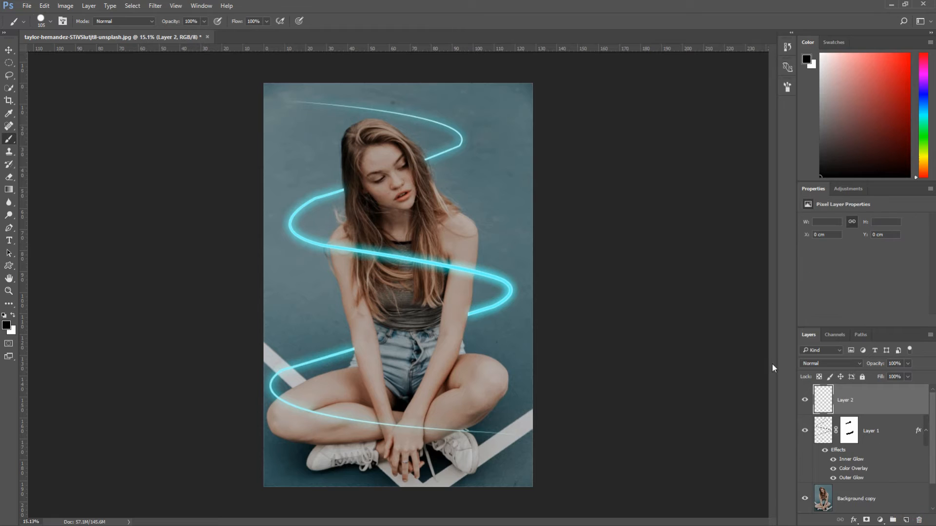
left_click(9, 227)
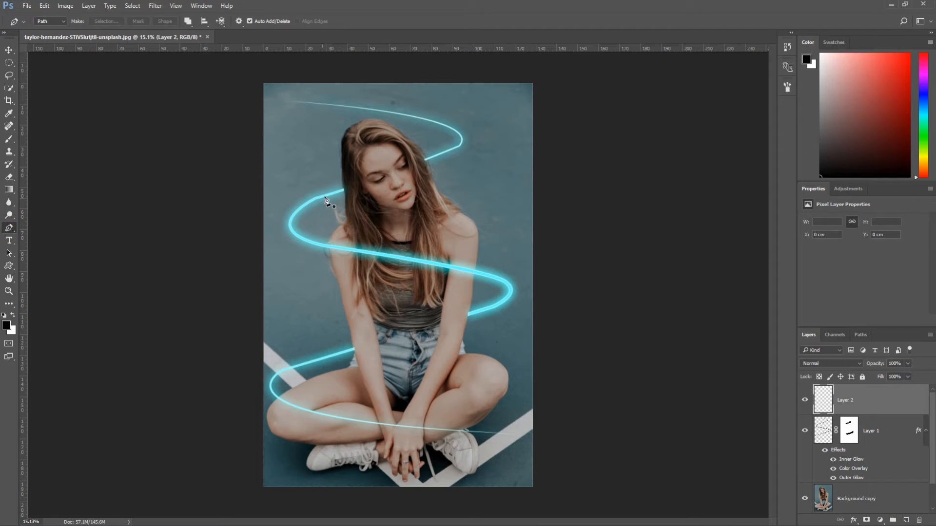
left_click(9, 138)
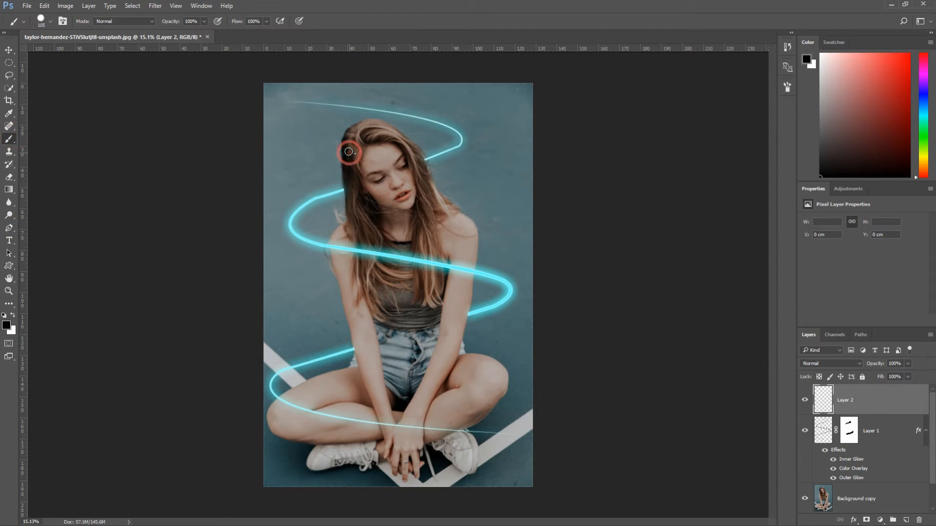
right_click(355, 152)
left_click_drag(435, 180, 427, 181)
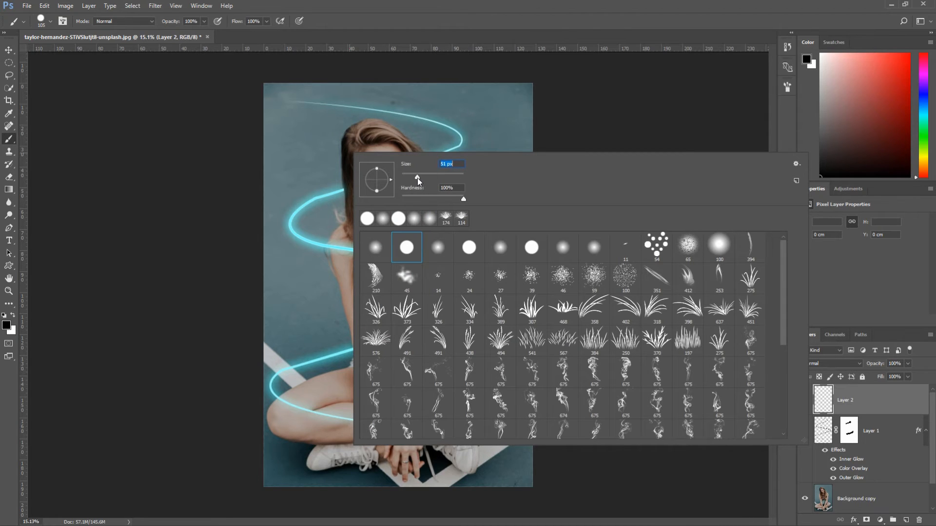
left_click(414, 246)
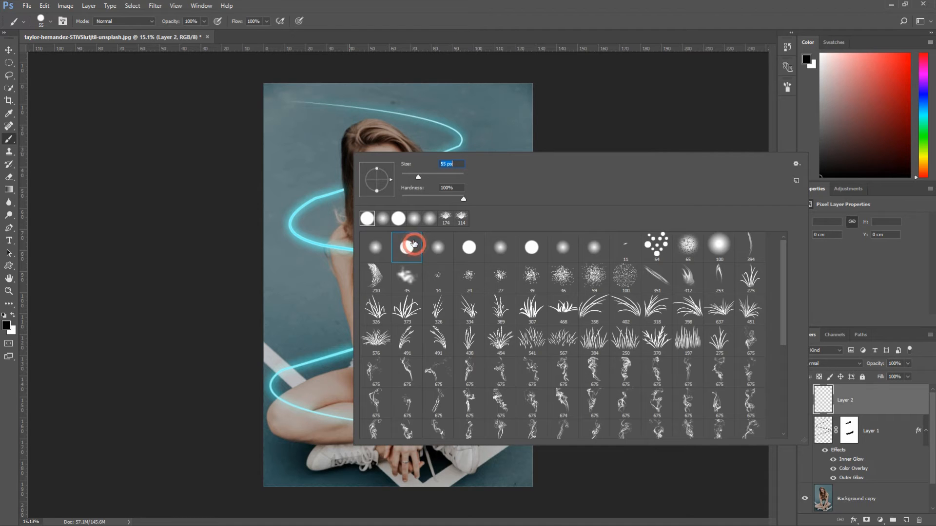
left_click(423, 22)
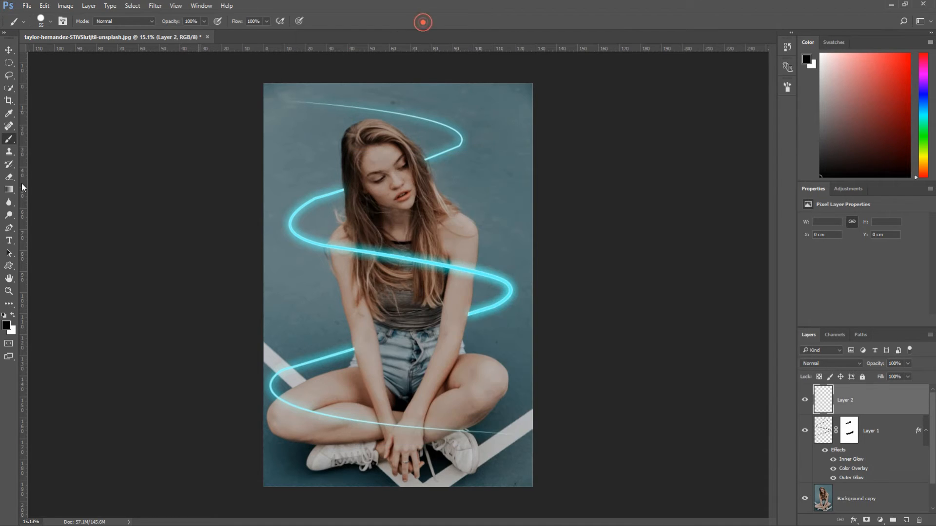
- Draw a second winding pen path from the photo's upper-right corner past the head, shoulders and waist to above the knee at right
left_click(9, 228)
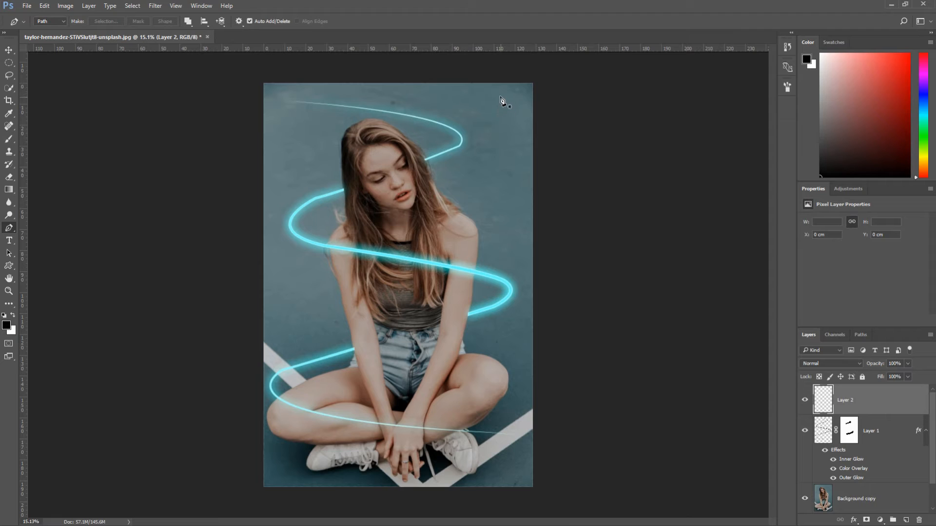
left_click(503, 96)
left_click_drag(294, 172, 311, 193)
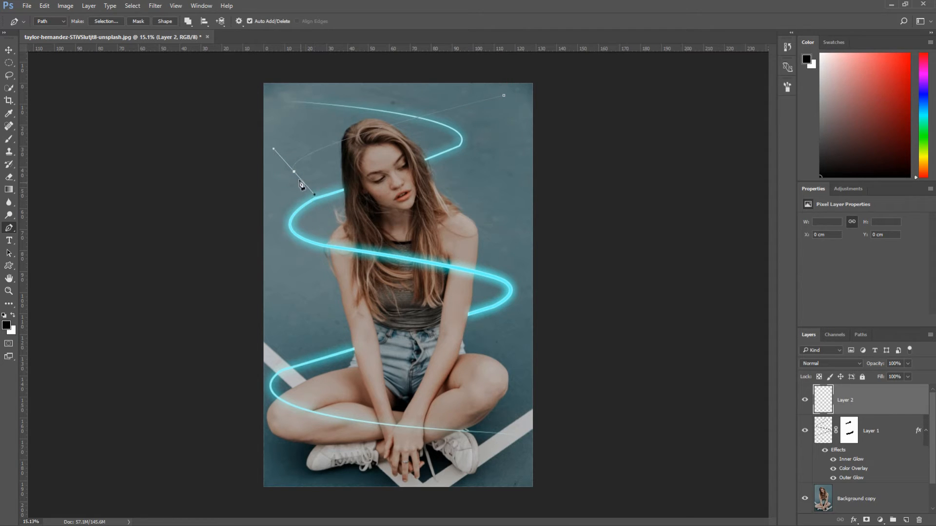
left_click_drag(471, 193, 502, 217)
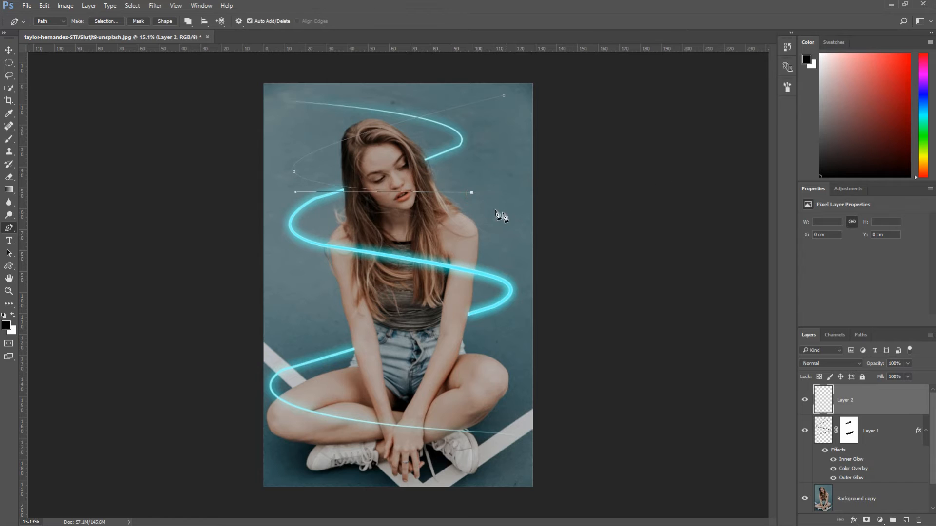
left_click_drag(337, 298, 302, 312)
left_click_drag(478, 350, 725, 355)
left_click(478, 350, "alt")
mouse_move(514, 354)
left_mouse_down()
mouse_move(512, 364)
mouse_move(517, 354)
left_mouse_up()
left_click_drag(295, 455, 0, 525)
scroll(89, 443, "down", 2)
key("ctrl+z")
- Extend the path in a wide curve across the legs and shoes, ending near the photo's lower-left corner
left_click_drag(297, 431, 24, 500)
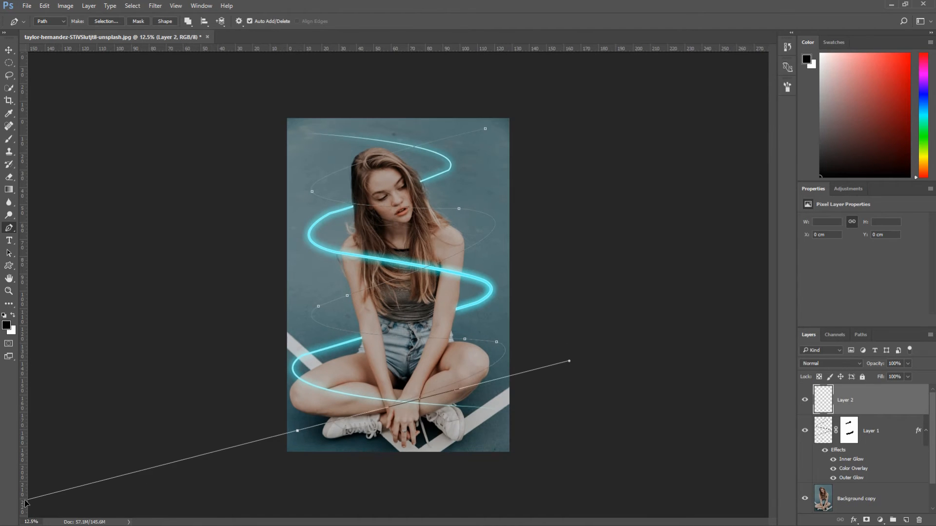
left_click(297, 431, "alt")
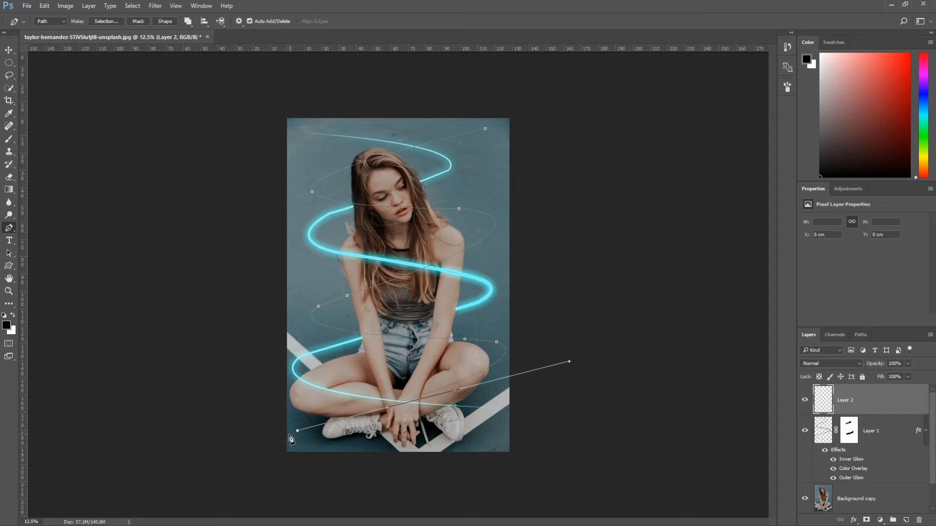
left_click(290, 435)
- Stroke the second winding path with the Brush using simulated pressure, and clear the path
scroll(419, 302, "up", 2)
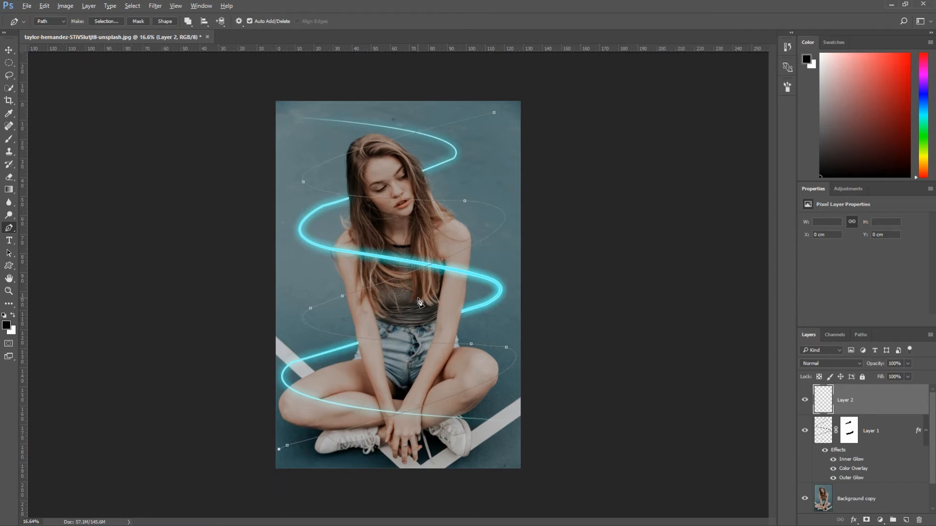
right_click(421, 237)
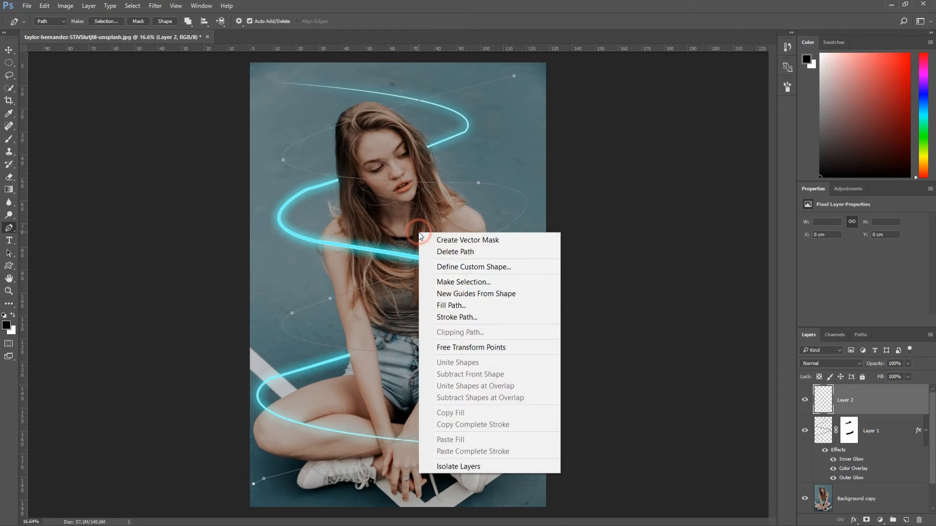
left_click(457, 317)
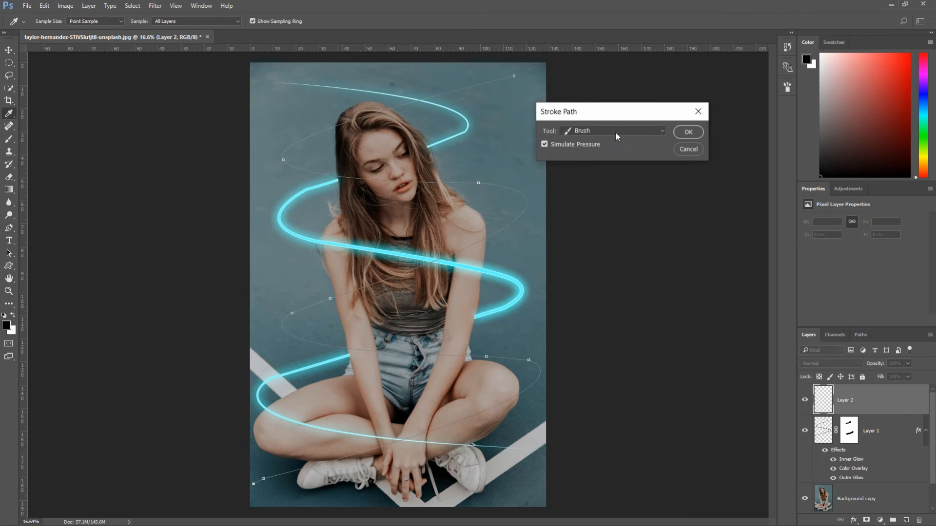
left_click(688, 131)
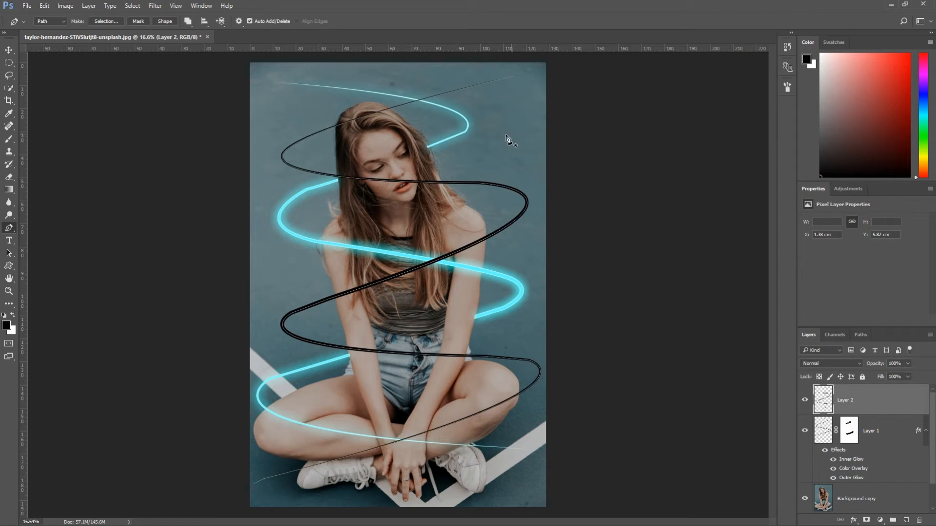
key("Return")
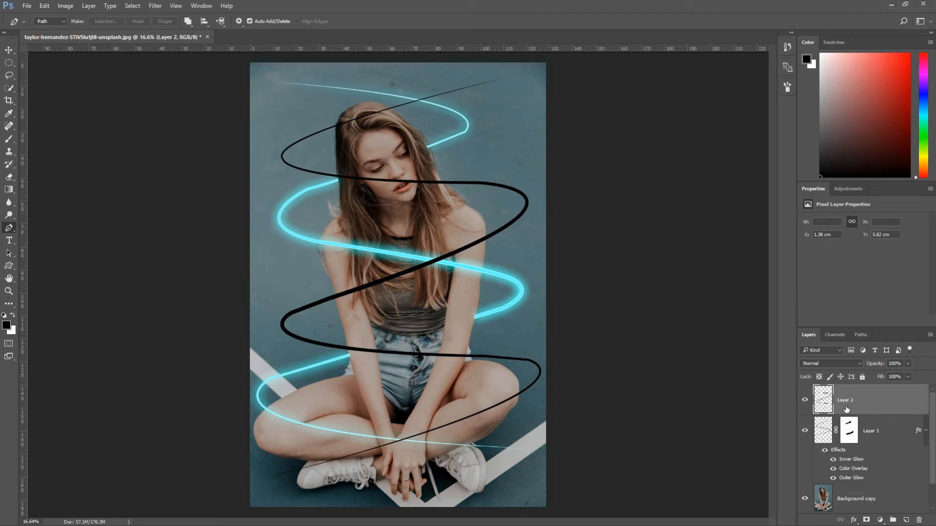
- Add an Outer Glow to the second line's layer and set its colour to orange #ff4200
right_click(861, 399)
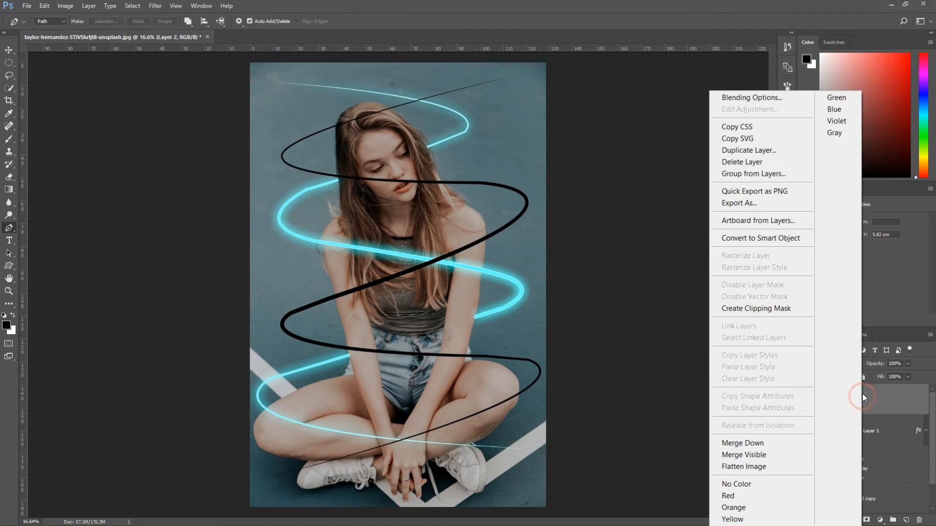
left_click(775, 97)
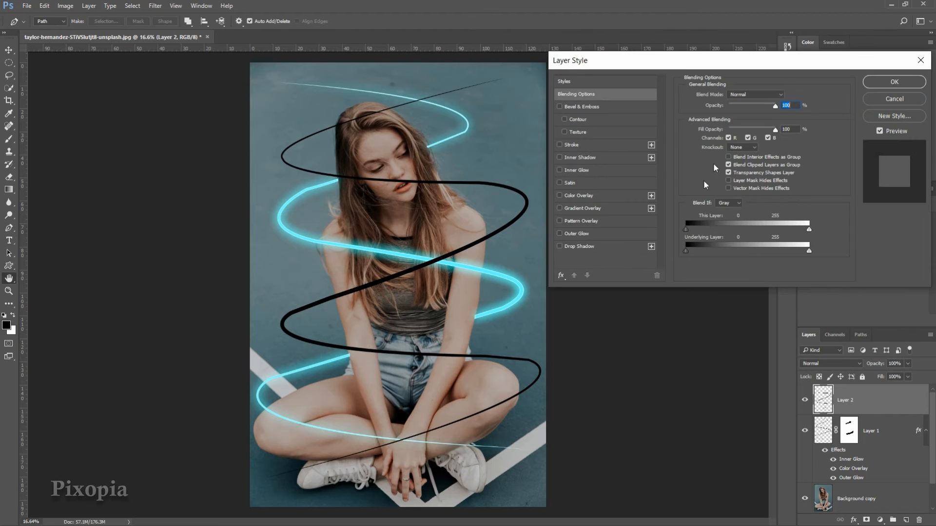
left_click(594, 235)
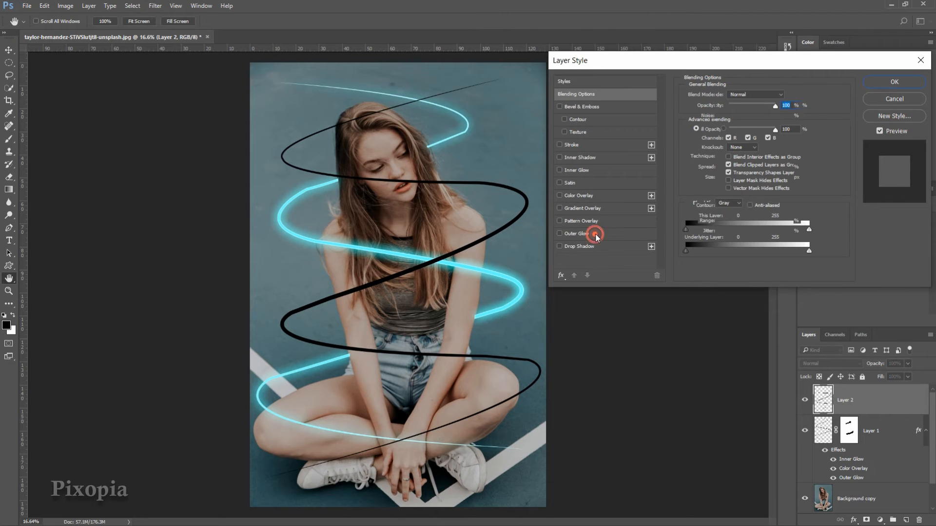
left_click(708, 130)
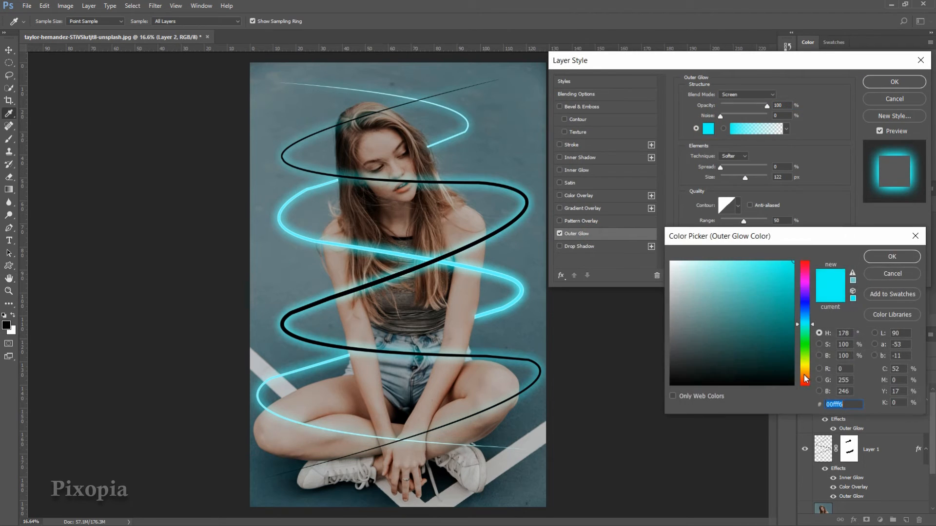
left_click_drag(804, 322, 804, 380)
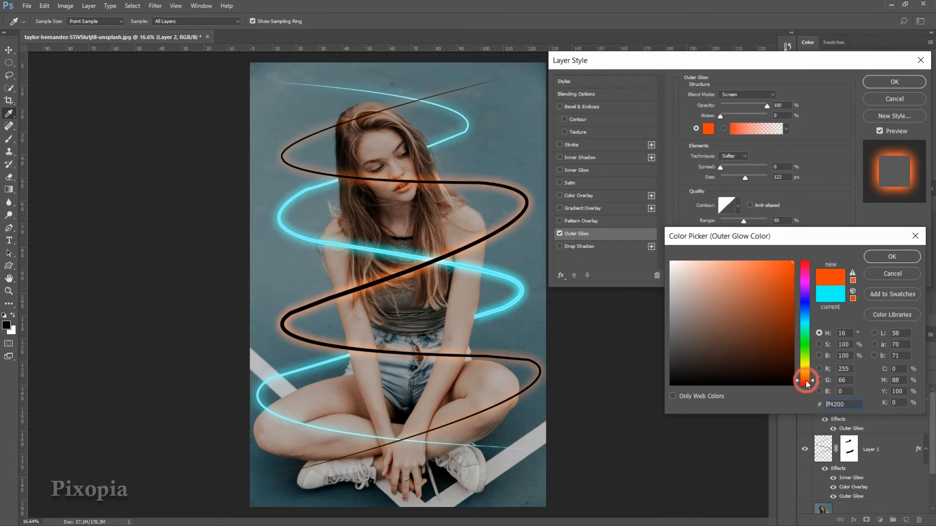
left_click(892, 257)
- Add a Color Overlay to the second line and set its colour to orange #ff8c46
left_click(586, 195)
left_click(793, 98)
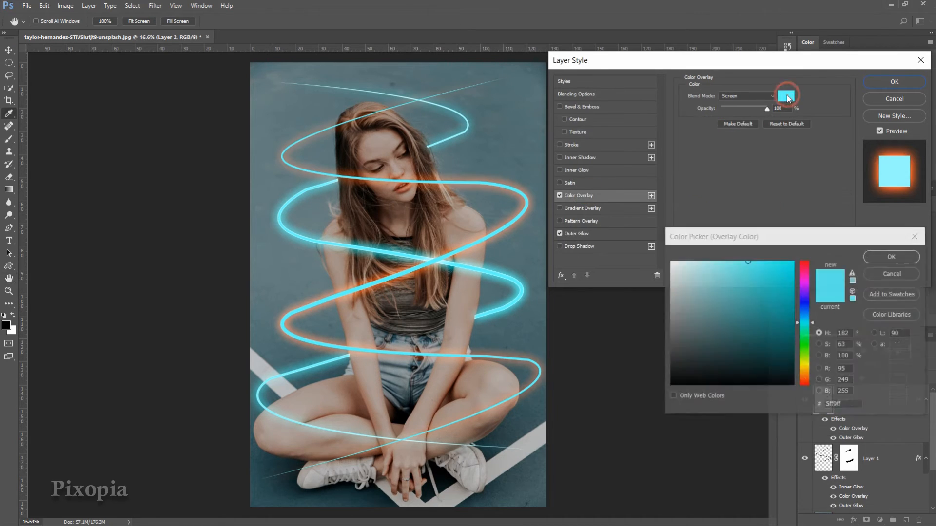
left_click(807, 380)
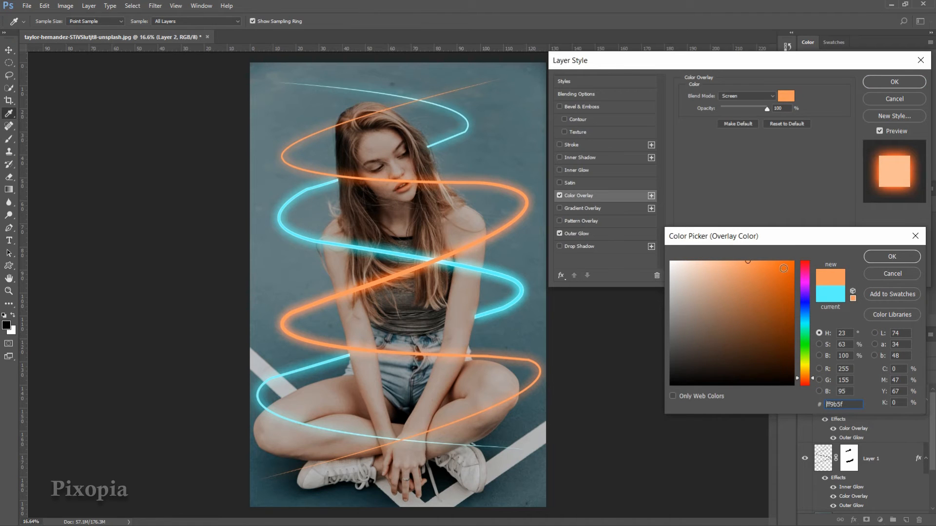
left_click_drag(784, 268, 764, 261)
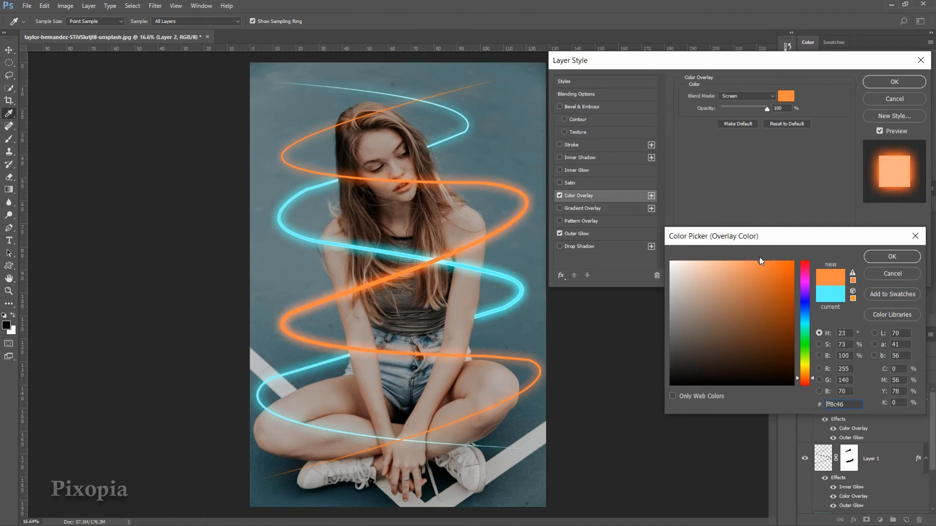
left_click(892, 257)
- Add an Inner Glow to the second line and change its colour to a light orange
left_click(576, 169)
left_click(708, 129)
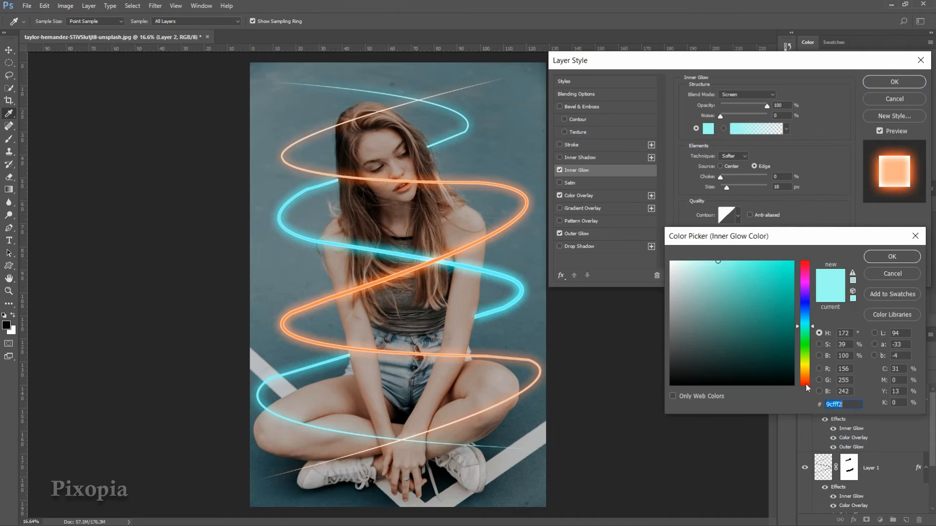
left_click_drag(807, 389, 807, 381)
left_click_drag(765, 328, 742, 261)
left_click(892, 256)
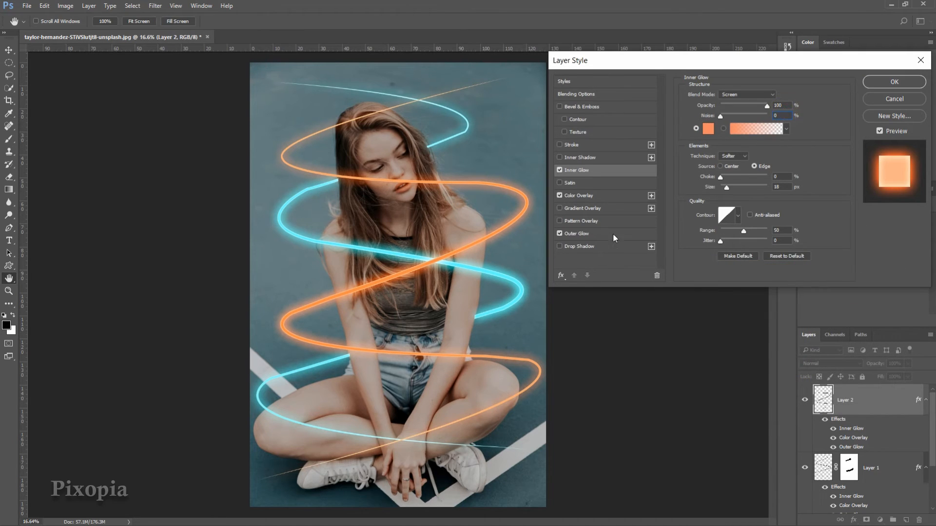
- Enlarge the second line's Outer Glow to 139 px and shift its colour to a slightly yellower orange
left_click(577, 234)
left_click_drag(735, 177, 749, 178)
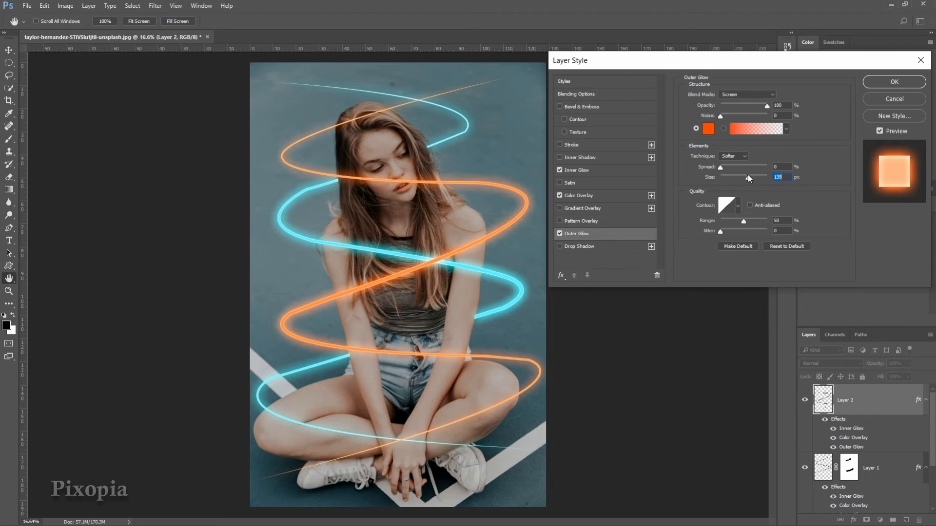
left_click(708, 128)
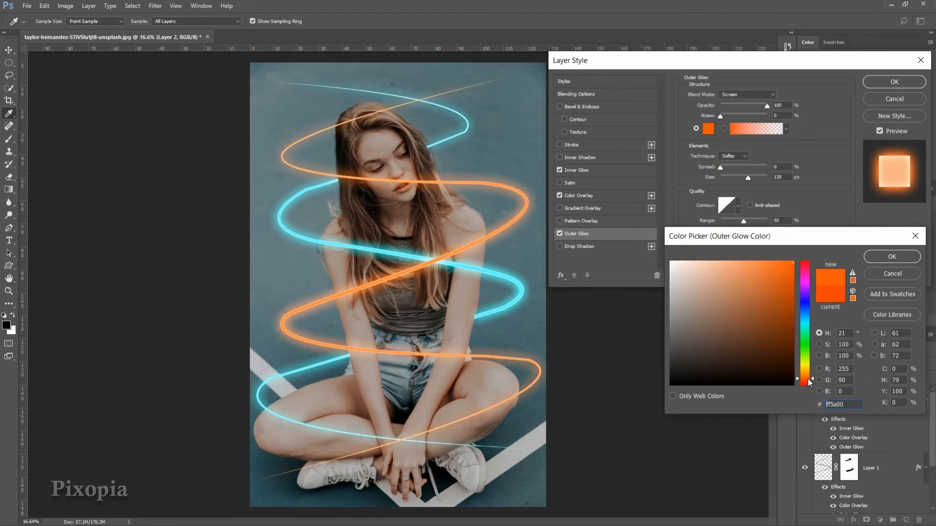
left_click_drag(809, 382, 809, 378)
left_click(891, 257)
- Lighten the second line's Color Overlay to #ffa670 and apply the layer style
left_click(596, 195)
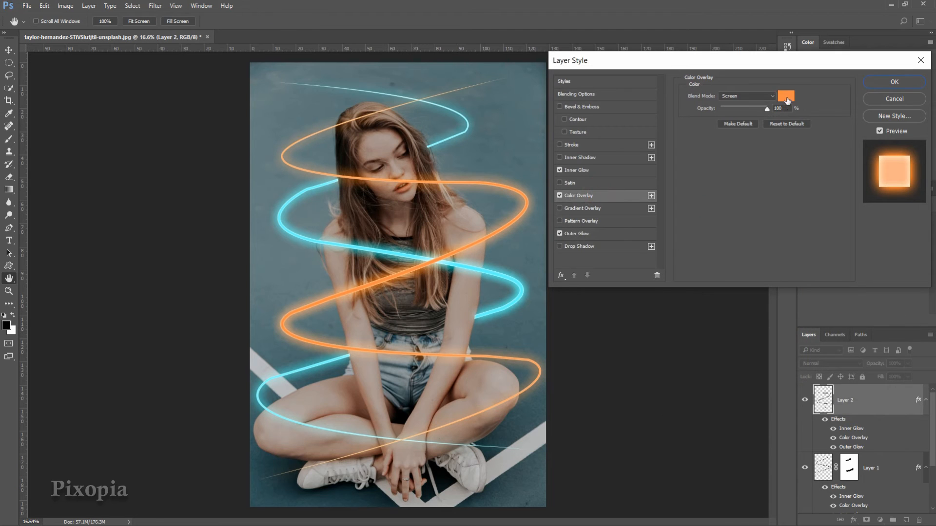
left_click(786, 97)
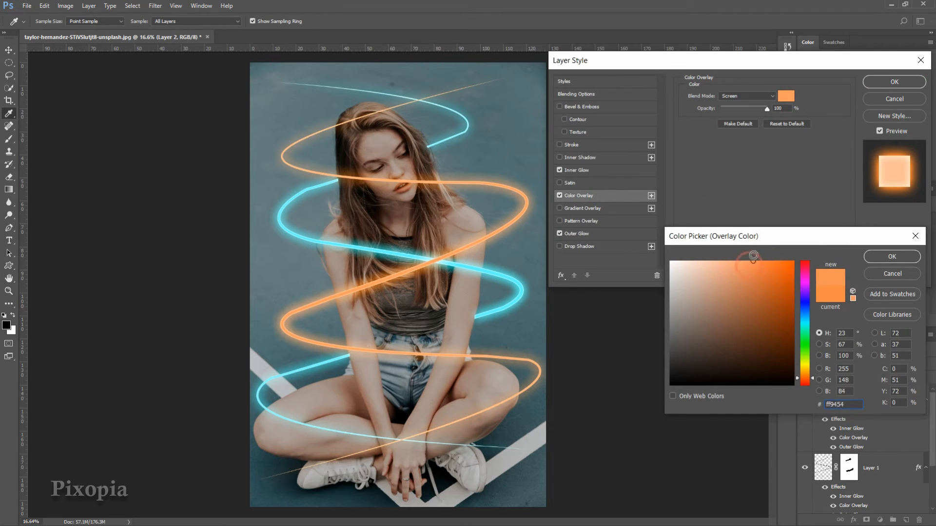
left_click(739, 260)
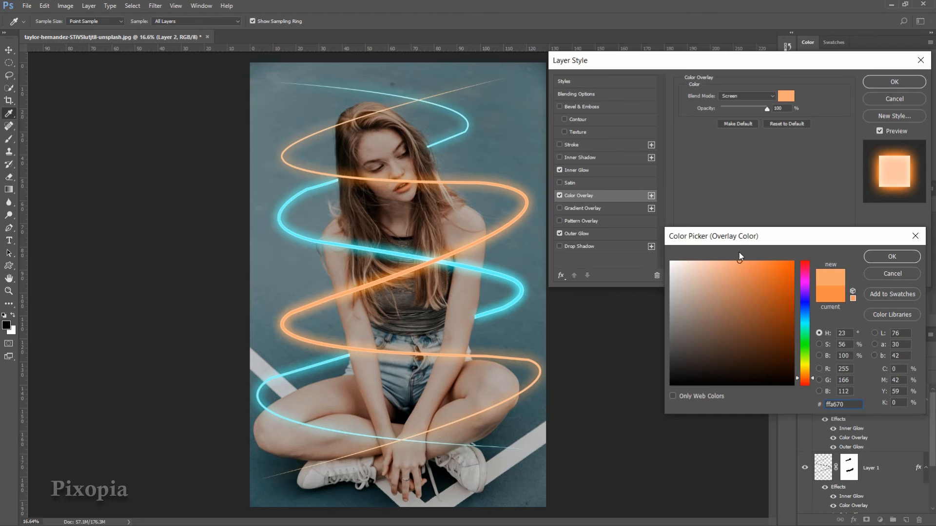
left_click(877, 257)
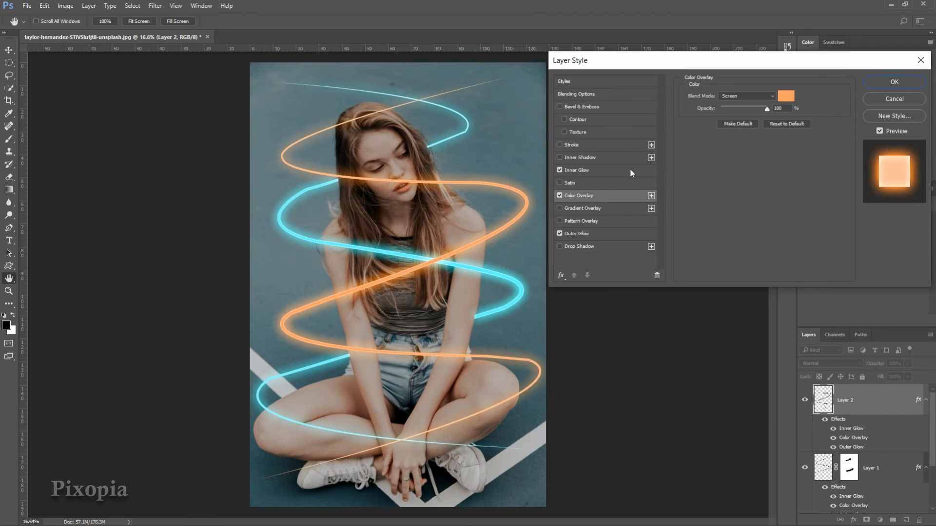
left_click(880, 84)
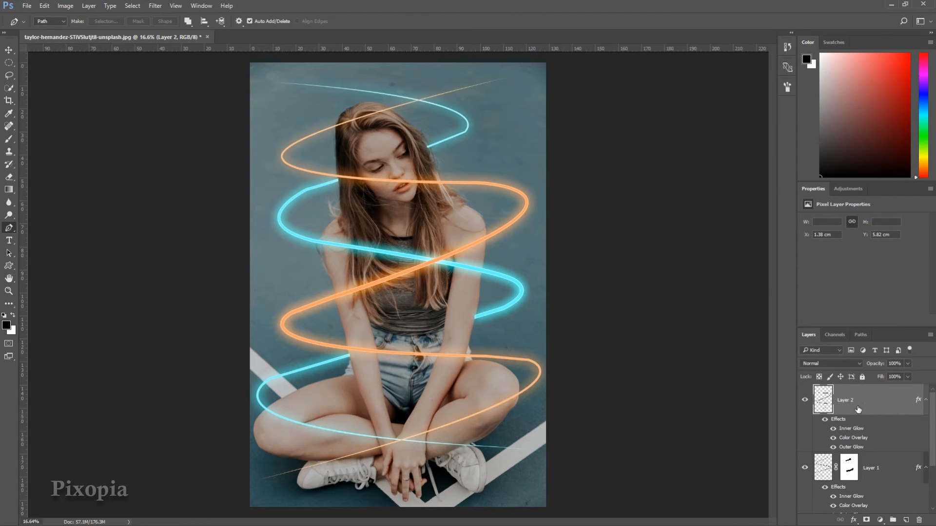
- Add a layer mask to the orange line and brush black over its face and hair crossing to hide it behind the head
left_click(867, 521)
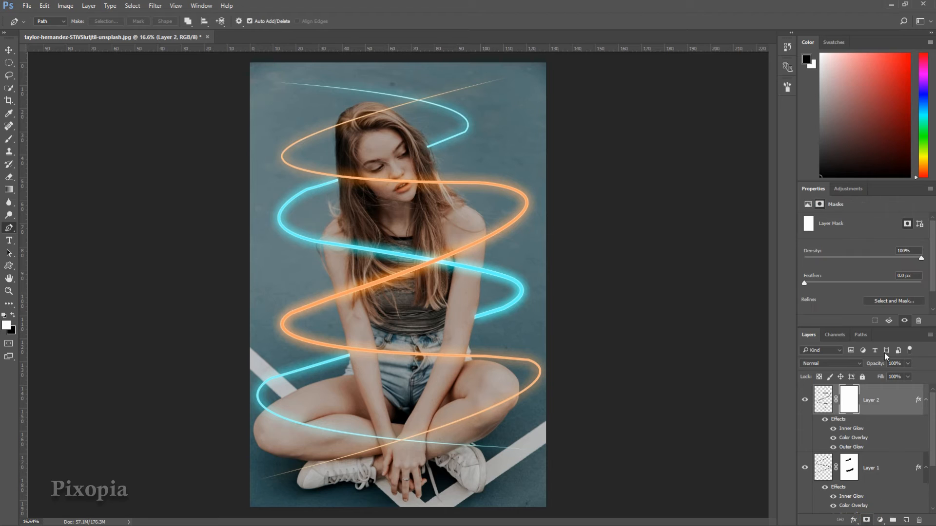
key("x")
left_click(9, 139)
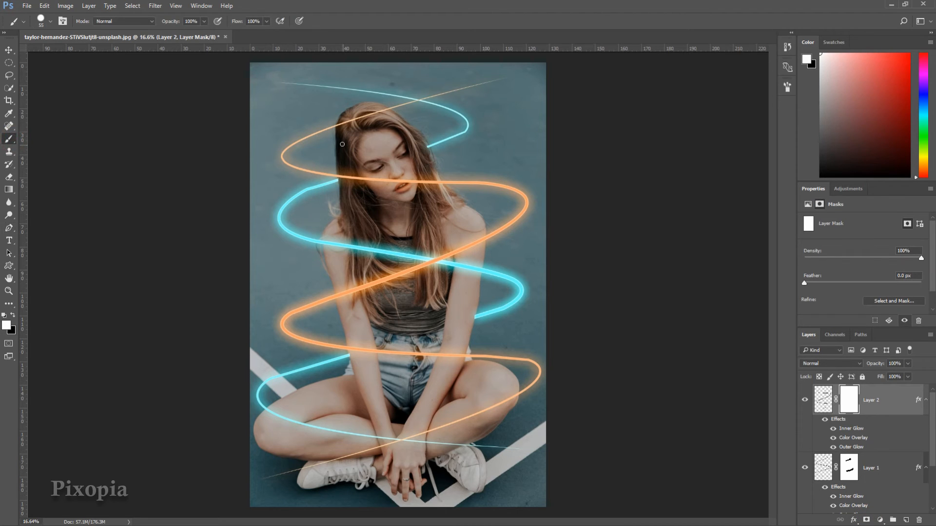
right_click(350, 178, "alt")
key("x")
left_click_drag(351, 178, 351, 178)
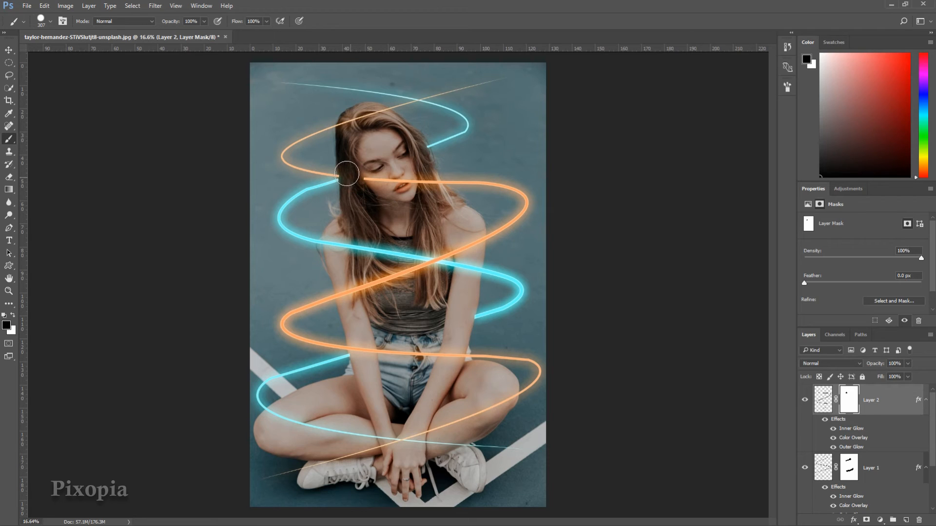
left_click(351, 176)
left_click_drag(353, 174, 428, 181)
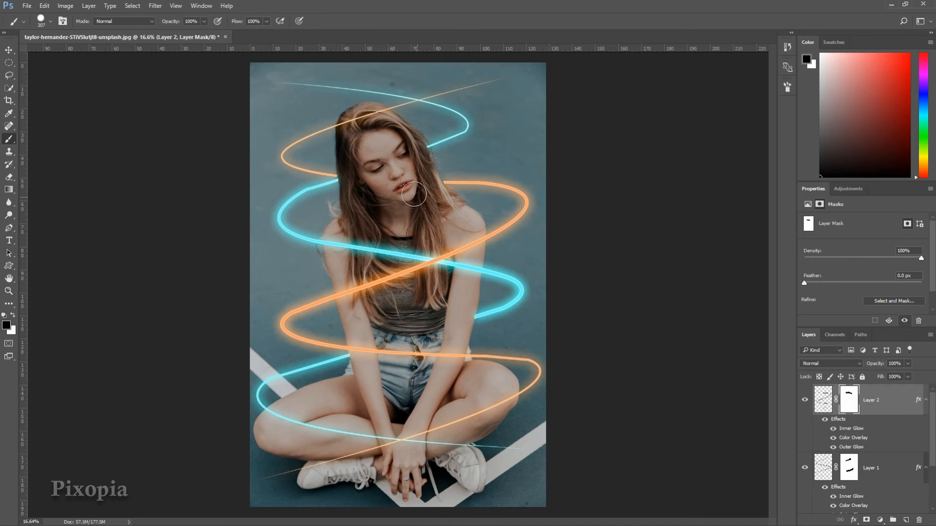
- Mask out the orange line across the forearms and shorts, and touch up the mask edge beside the hair at the neck
left_click_drag(354, 355, 458, 356)
scroll(348, 174, "up", 6)
right_click(410, 188, "alt")
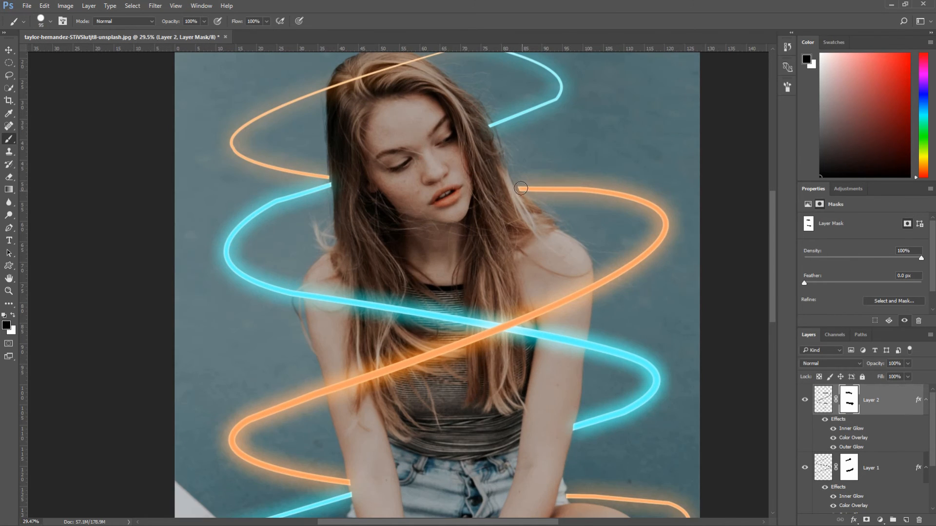
key("x")
right_click(522, 191, "alt")
key("x")
scroll(399, 226, "down", 8)
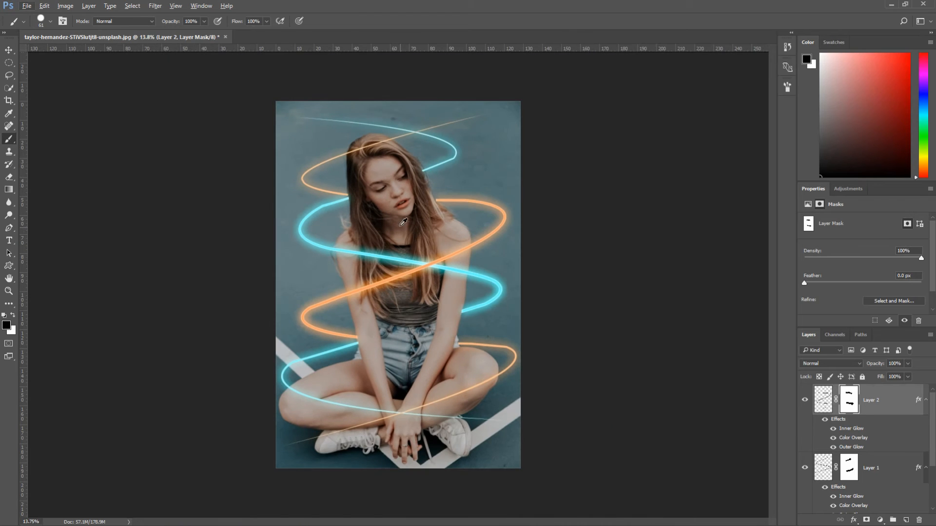
- Clean up the mask edges of the orange and blue lines where they meet the forearm beside the shorts
scroll(341, 341, "up", 8)
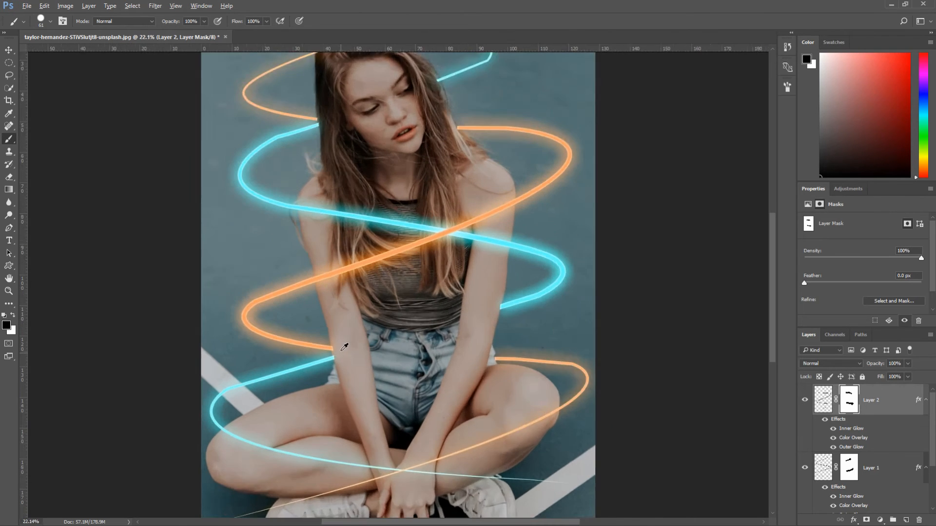
right_click(348, 354)
right_click(341, 350, "alt")
left_click(336, 346)
left_click(849, 468)
left_click(338, 360)
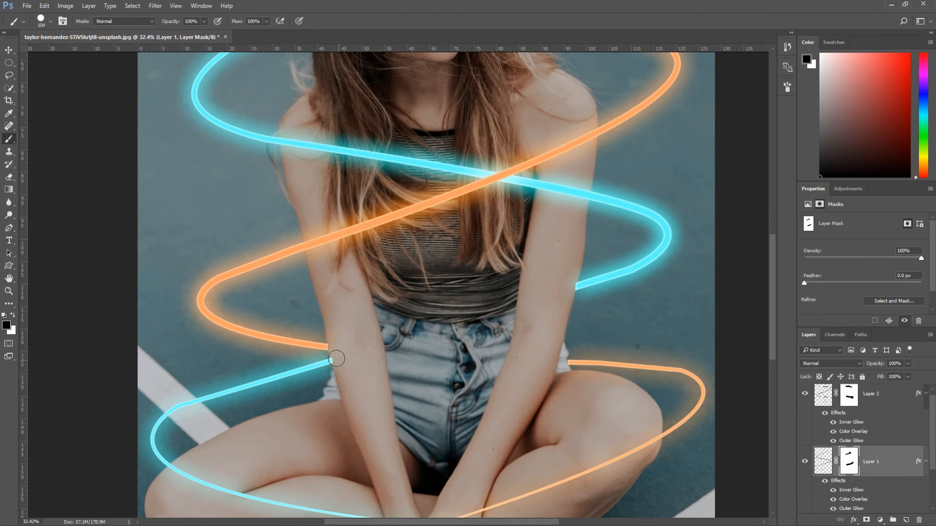
scroll(524, 391, "down", 8)
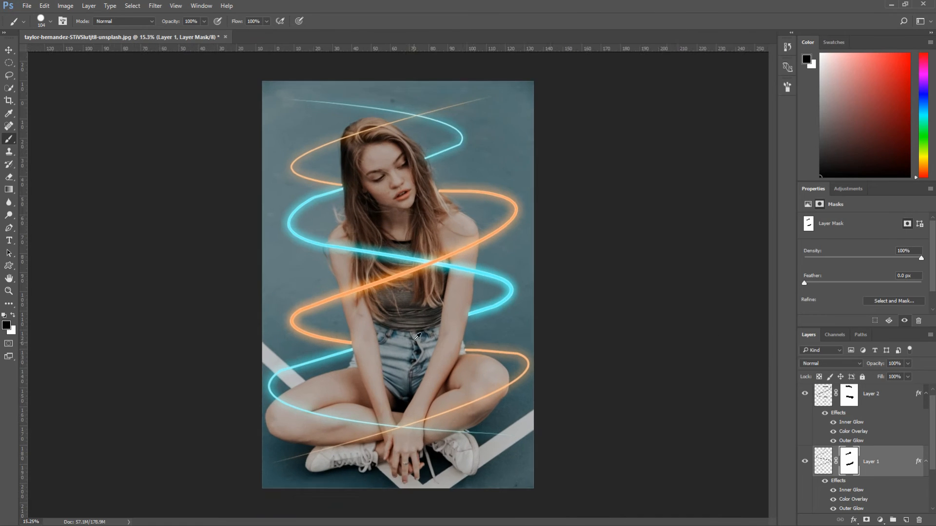
- Add a Color Lookup adjustment layer above Background copy and set its 3DLUT file to FoggyNight.3DL
scroll(523, 390, "up", 1)
left_click(876, 396)
scroll(862, 444, "down", 2)
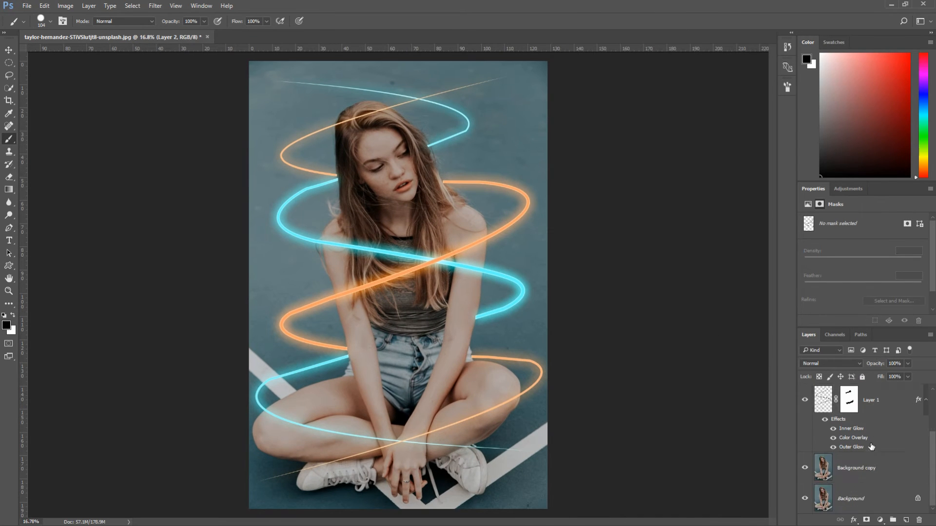
left_click(878, 471)
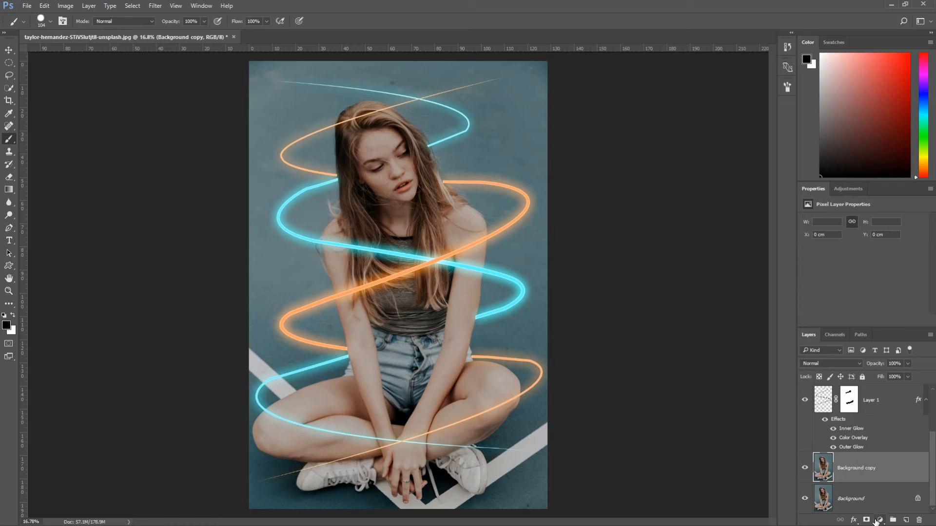
left_click(878, 521)
left_click(866, 455)
left_click(879, 221)
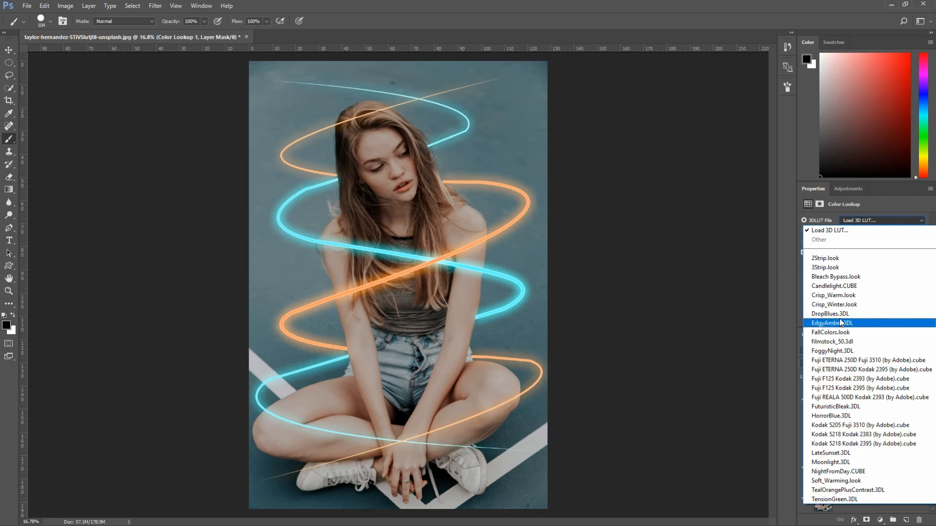
left_click(831, 351)
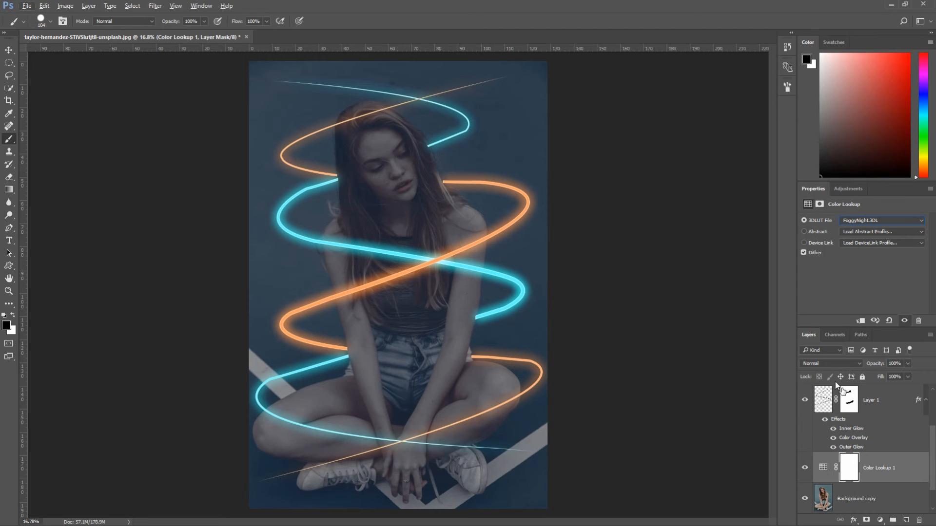
- Touch up the Layer 2 mask in black where the orange line meets the hair beside the neck
left_click(879, 405)
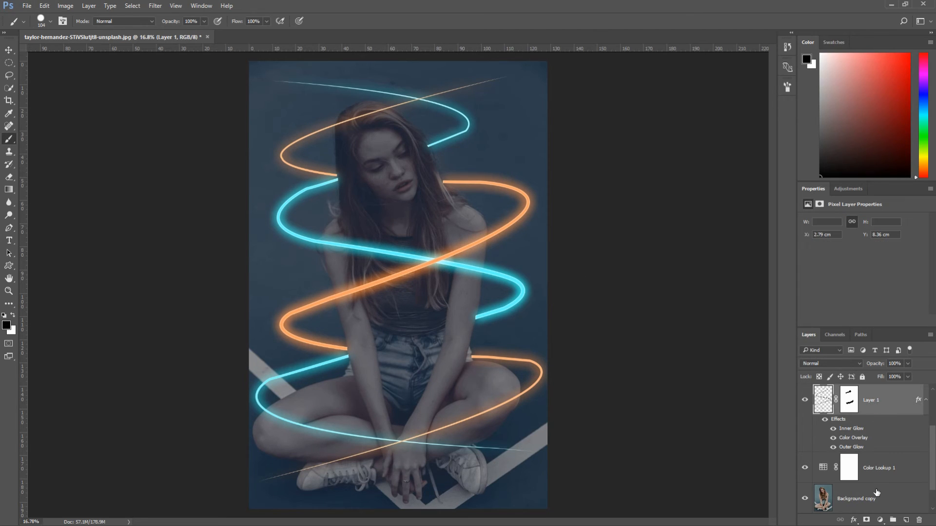
left_click(880, 468)
scroll(881, 467, "up", 3)
left_click(853, 405)
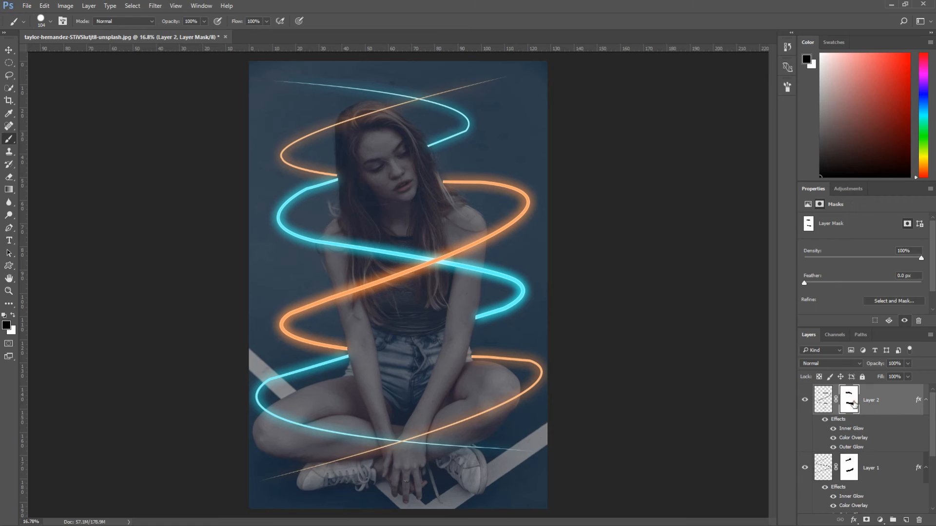
scroll(445, 181, "up", 9)
left_click_drag(441, 188, 433, 189)
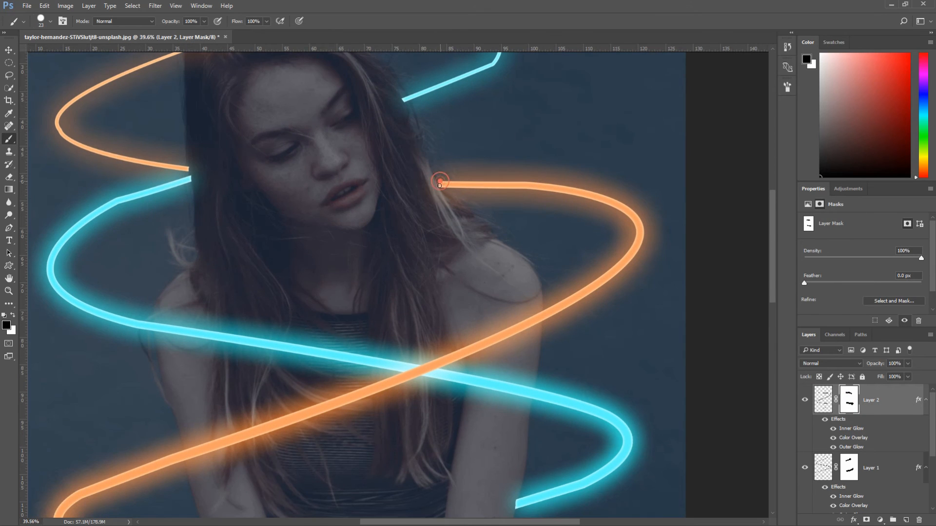
key("x")
scroll(434, 204, "down", 8)
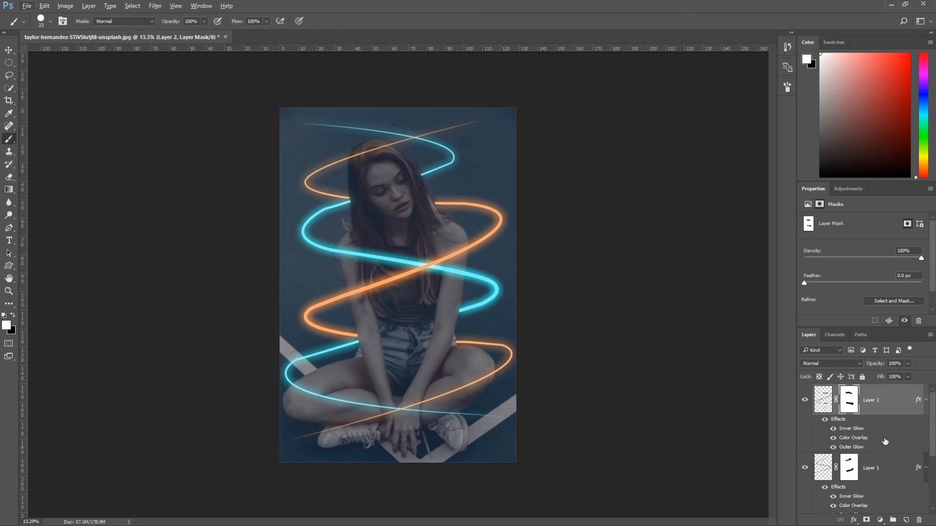
- Add a Hue/Saturation adjustment layer above Color Lookup 1 and colorize it with hue 20 and saturation 35
scroll(885, 443, "down", 3)
left_click(881, 465)
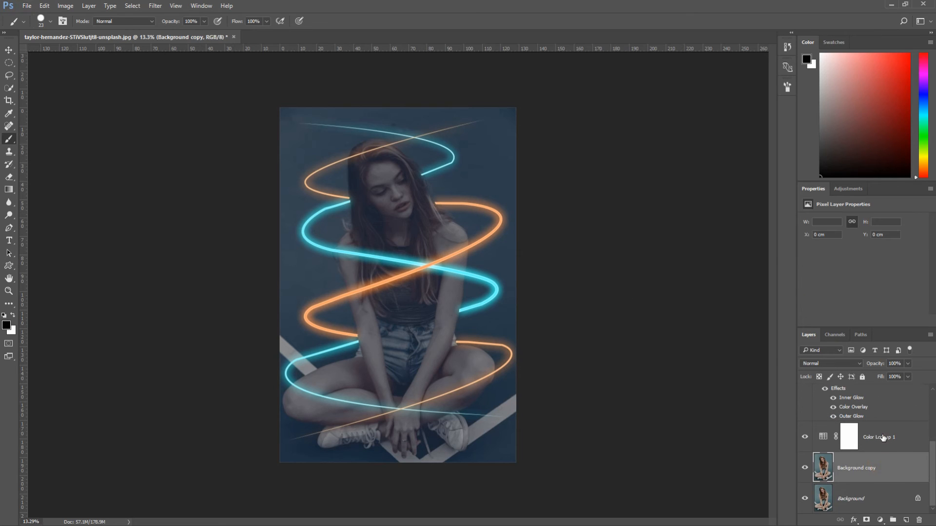
left_click(883, 441)
left_click(876, 521)
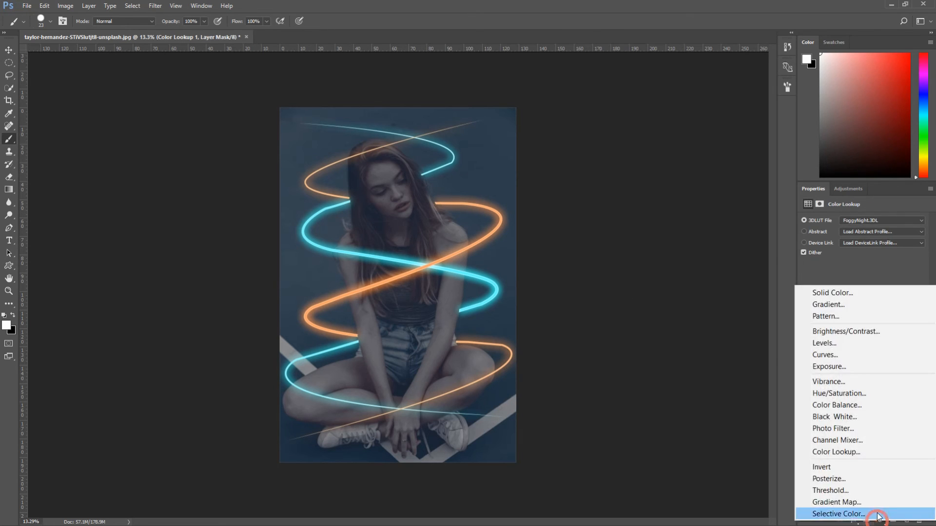
left_click(847, 392)
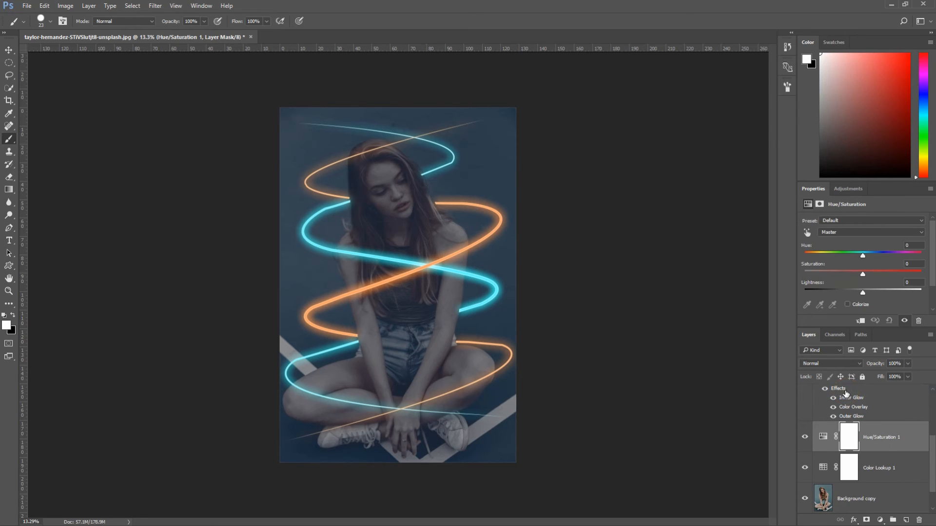
left_click(860, 322)
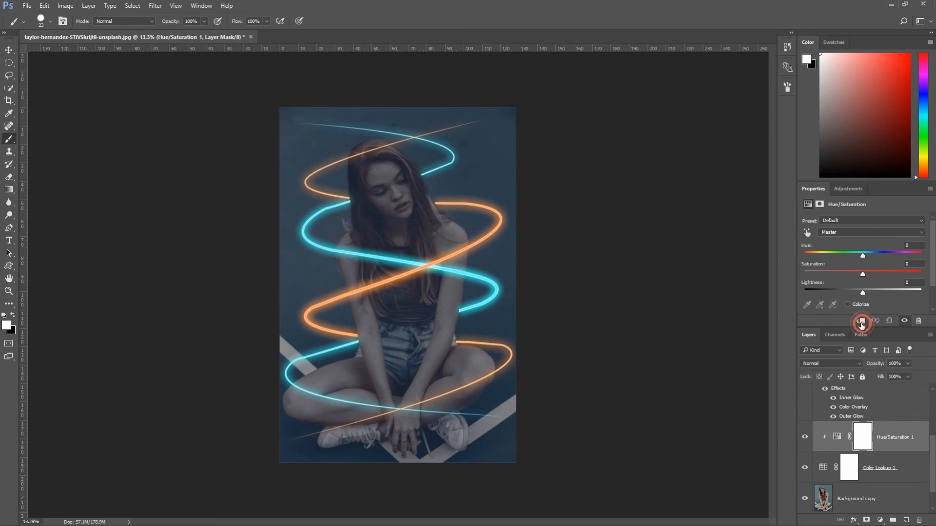
left_click(861, 322)
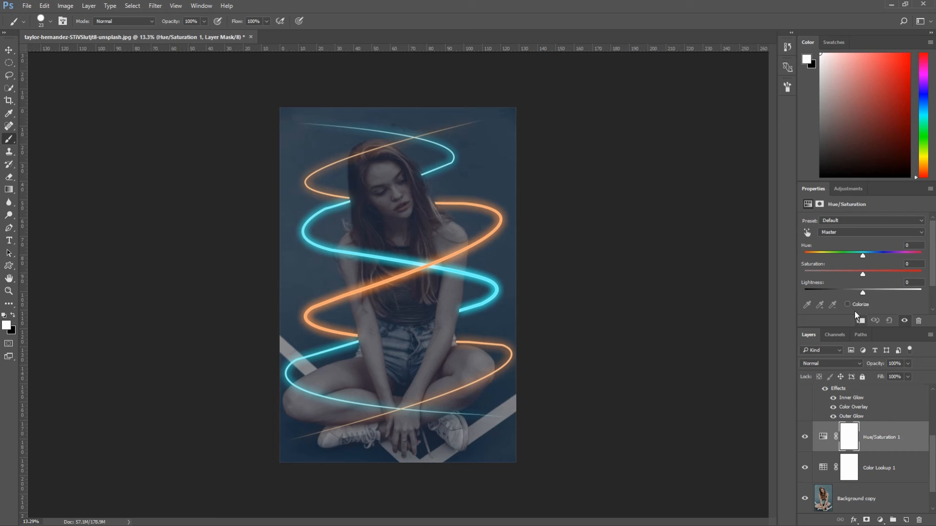
left_click(847, 304)
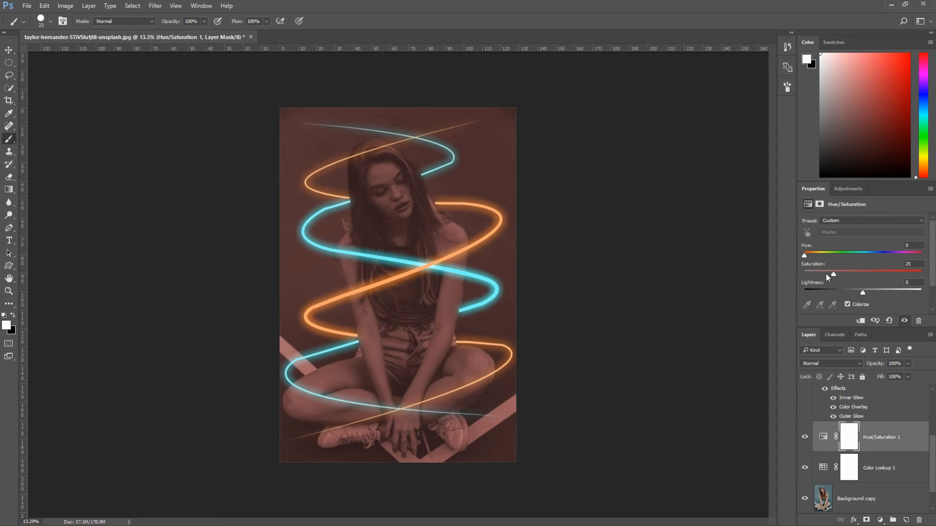
left_click_drag(805, 256, 846, 276)
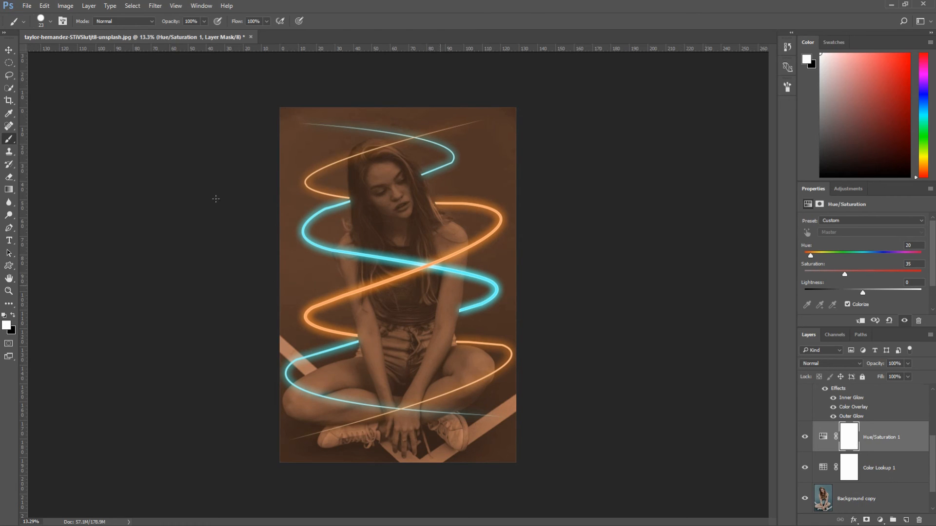
- Invert the Hue/Saturation 1 mask to black and choose a soft round brush
left_click(65, 5)
mouse_move(86, 36)
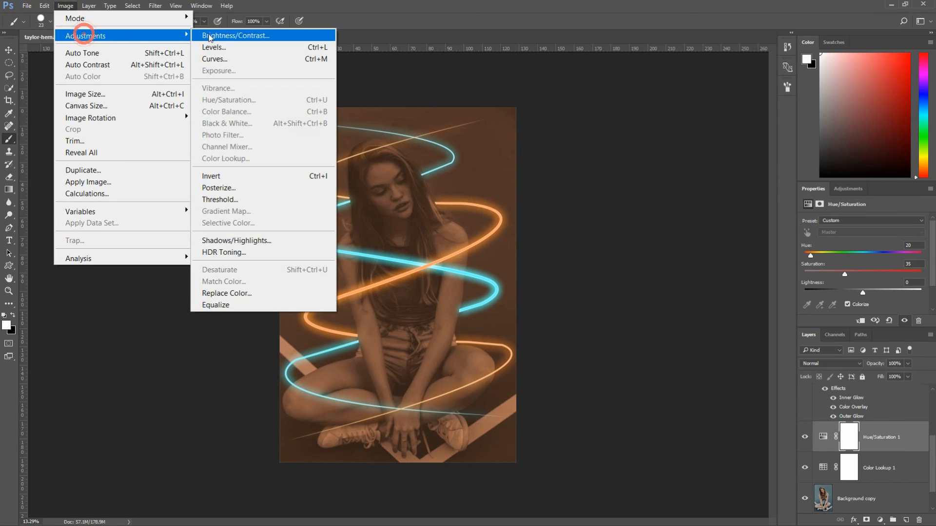
left_click(243, 175)
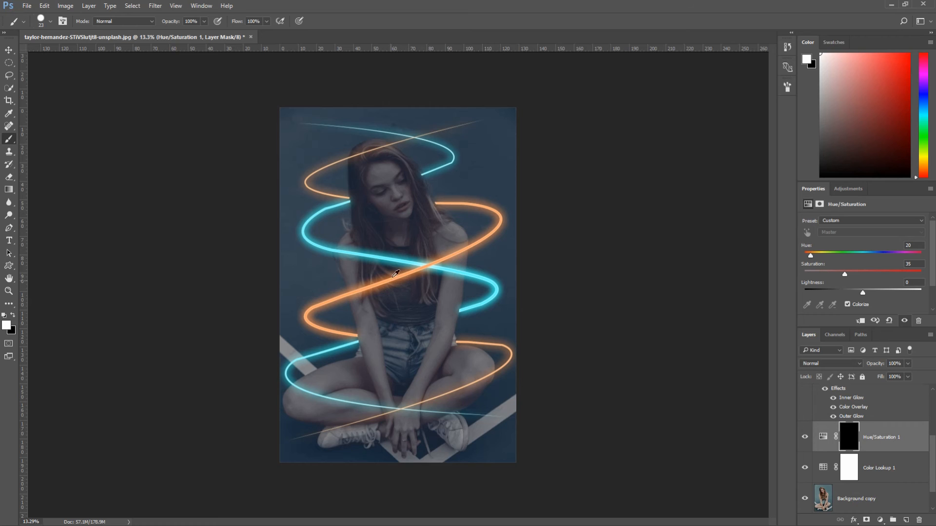
scroll(396, 274, "up", 4)
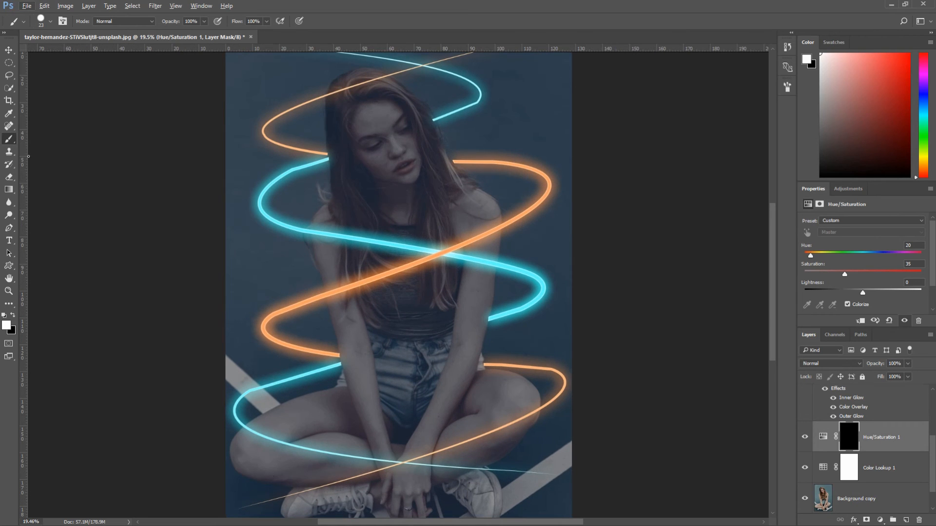
right_click(500, 186)
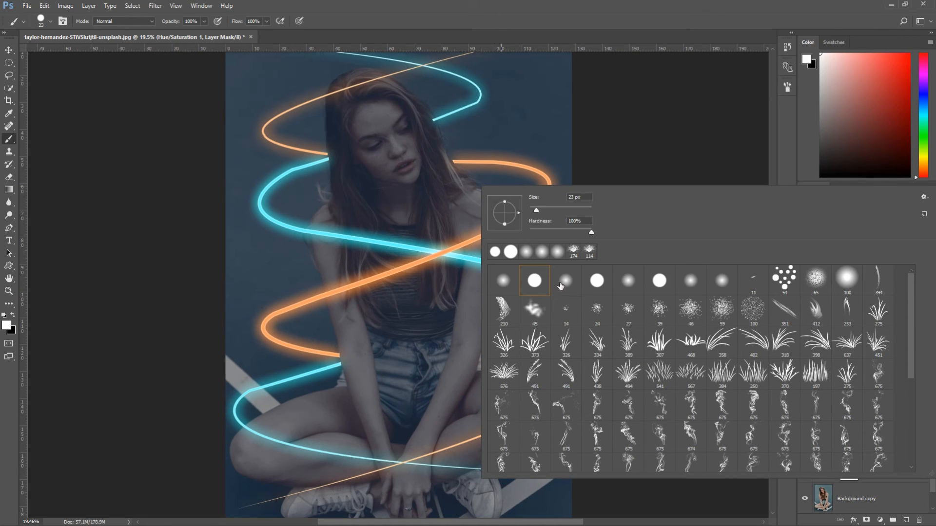
left_click(561, 285)
left_click(501, 9)
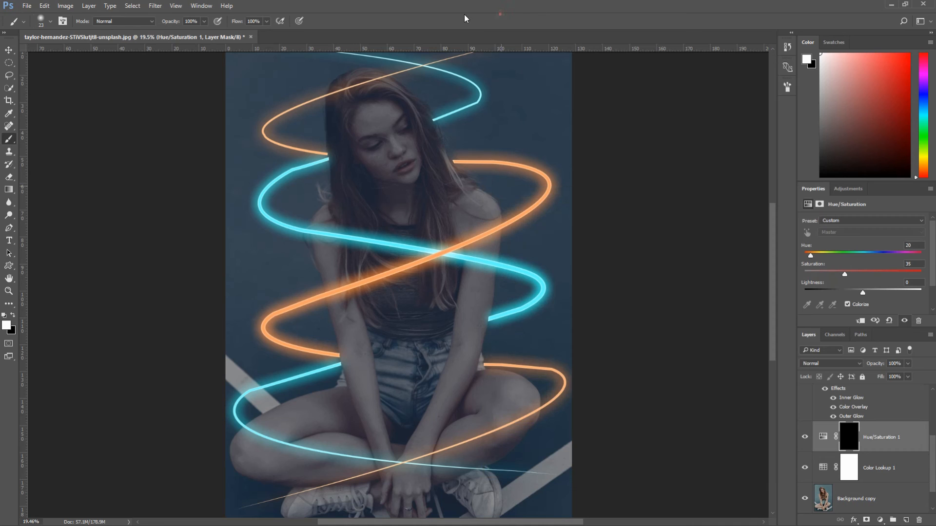
- Paint the orange tint in white at 18% brush opacity along the orange line across the chest and shoulder
left_click_drag(171, 21, 152, 27)
left_click_drag(380, 307, 396, 307)
mouse_move(413, 269)
left_mouse_down()
mouse_move(357, 293)
mouse_move(398, 267)
mouse_move(342, 300)
mouse_move(473, 223)
left_mouse_up()
left_click_drag(169, 22, 173, 22)
mouse_move(363, 294)
left_mouse_down()
mouse_move(455, 254)
mouse_move(458, 217)
mouse_move(379, 269)
mouse_move(351, 276)
mouse_move(467, 240)
mouse_move(463, 203)
mouse_move(473, 225)
left_mouse_up()
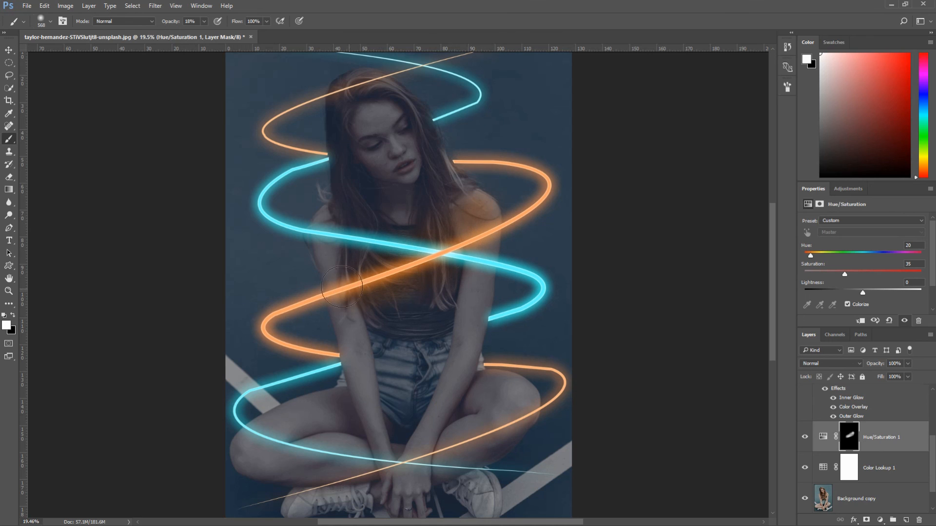
- Brush the orange tint onto the thigh, hands, shoe and arm next to the orange lines, and deepen it on the chest
mouse_move(433, 421)
left_mouse_down()
mouse_move(469, 436)
mouse_move(506, 391)
left_mouse_up()
scroll(510, 394, "down", 2)
mouse_move(401, 422)
left_mouse_down()
mouse_move(484, 367)
mouse_move(480, 400)
mouse_move(340, 450)
mouse_move(398, 453)
left_mouse_up()
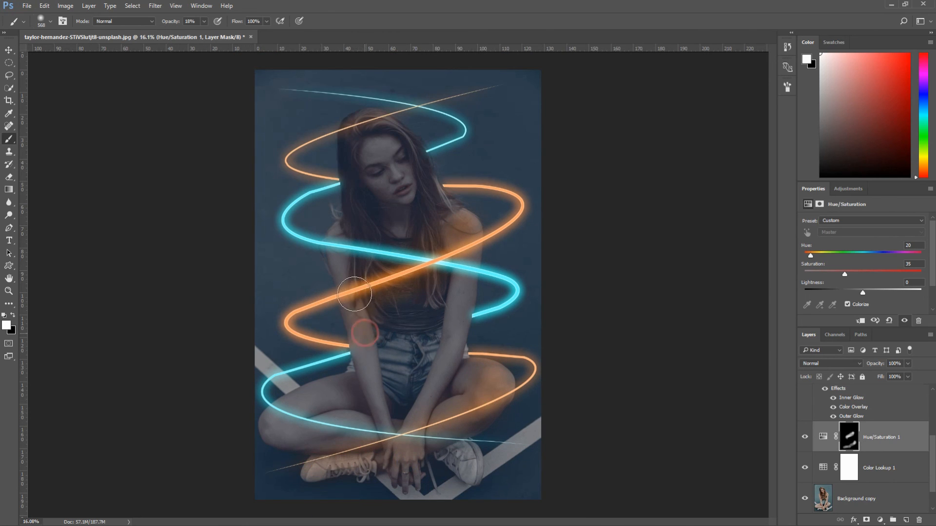
left_click_drag(407, 297, 434, 274)
- Resize the soft brush to 630 px and paint the orange tint into the hair around the neck and over the chest
right_click(420, 185, "alt")
left_click(431, 187)
right_click(383, 193, "alt")
left_click_drag(360, 189, 372, 227)
mouse_move(435, 248)
left_mouse_down()
mouse_move(389, 295)
mouse_move(370, 271)
left_mouse_up()
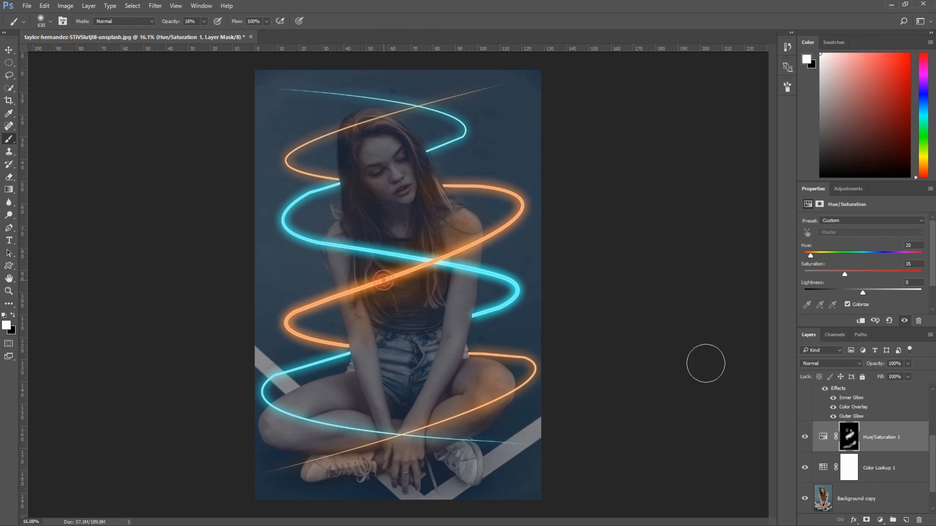
- Add a second Hue/Saturation adjustment layer above Hue/Saturation 1 and colorize it with hue 198
left_click(876, 520)
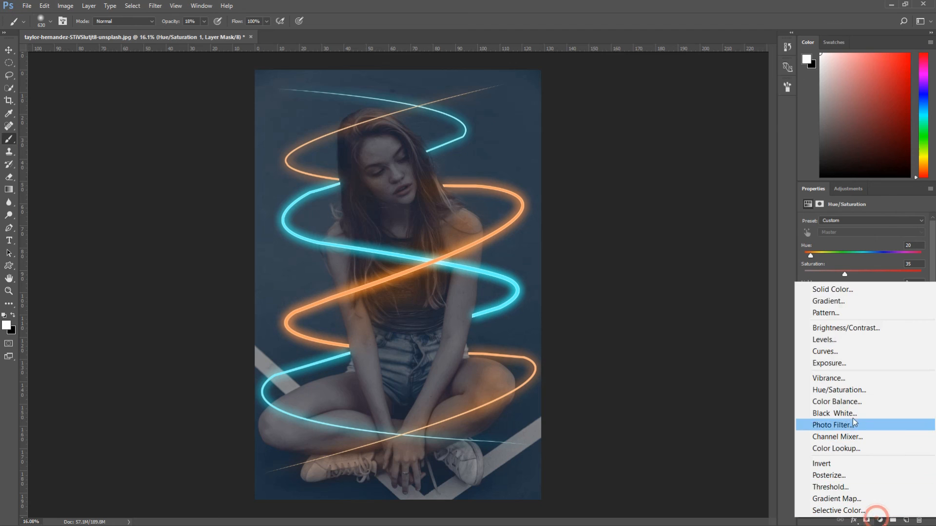
left_click(846, 391)
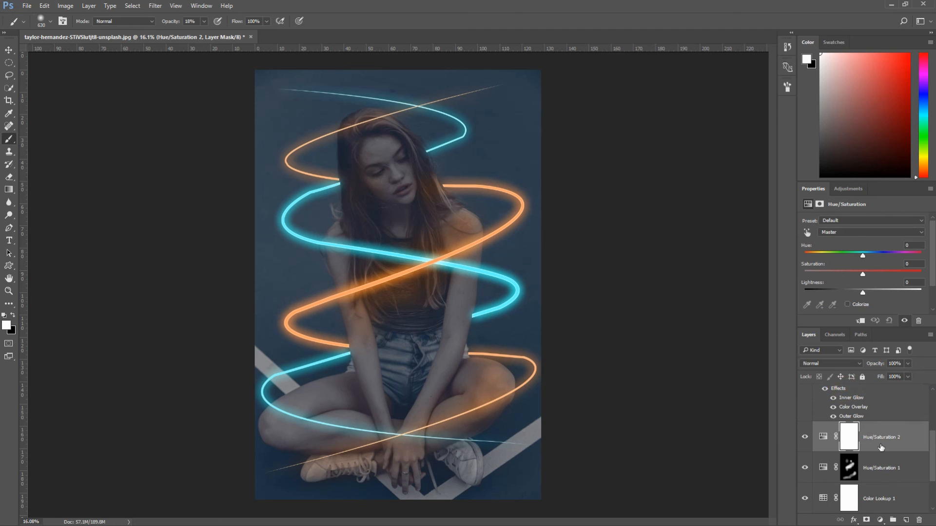
left_click(847, 304)
left_click_drag(805, 256, 869, 256)
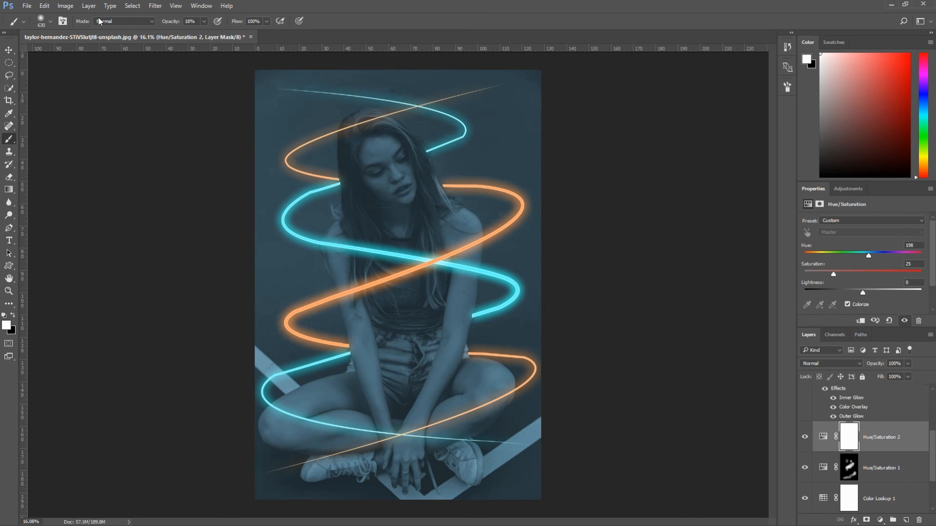
- Invert the Hue/Saturation 2 mask to black and paint the blue tint at 23% brush opacity over the arms, thigh and hair near the blue lines
left_click(65, 5)
mouse_move(85, 35)
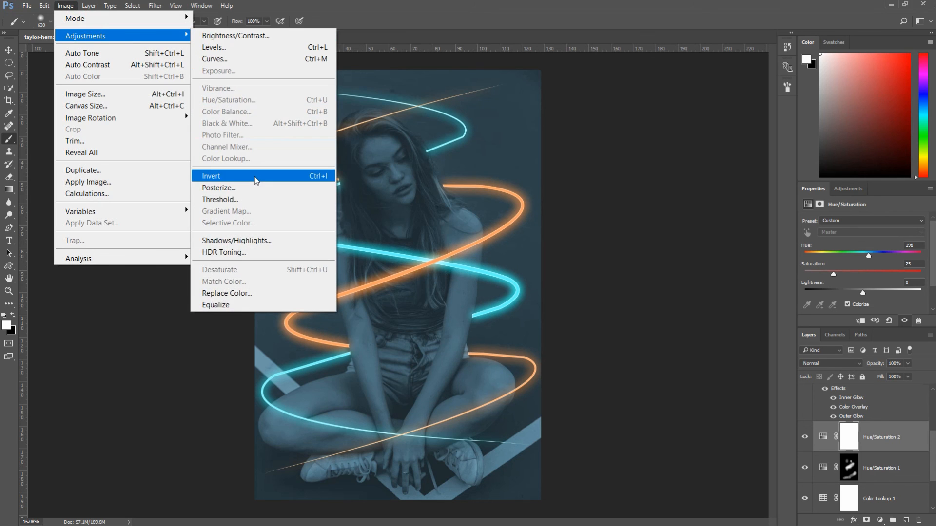
left_click(257, 179)
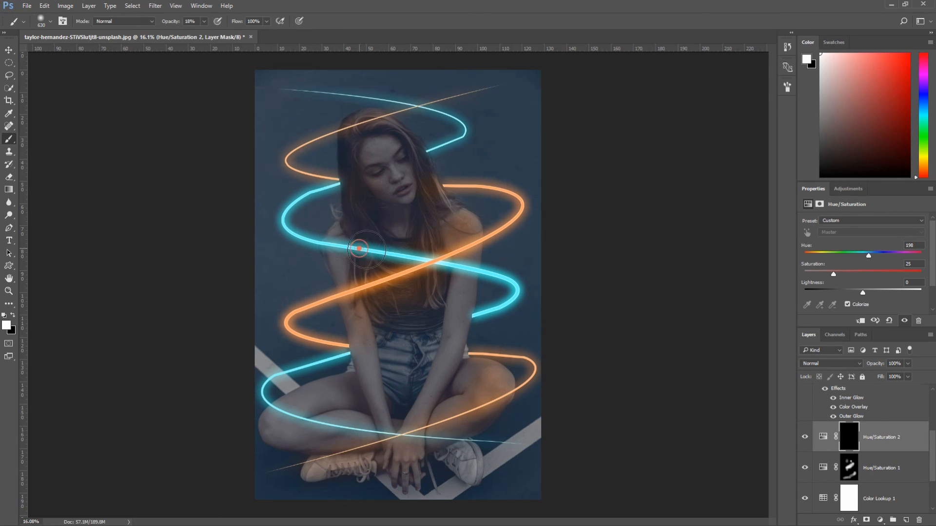
left_click_drag(165, 24, 166, 24)
left_click_drag(458, 306, 452, 300)
left_click_drag(356, 390, 310, 417)
scroll(348, 256, "up", 3)
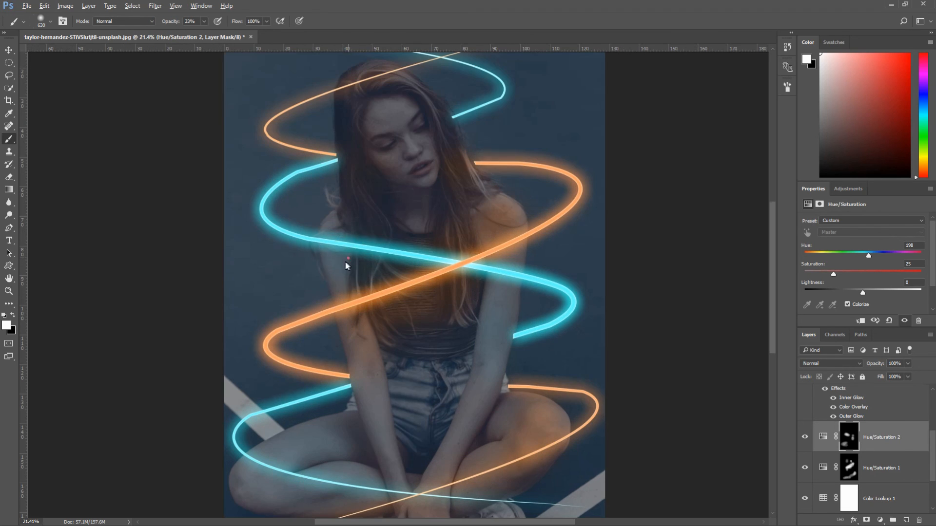
mouse_move(343, 233)
left_mouse_down()
mouse_move(340, 243)
mouse_move(354, 166)
left_mouse_up()
- Paint orange tint on the crown and shoulder hair in the Hue/Saturation 1 mask, and blue tint on the hair beside the upper blue line in Hue/Saturation 2
left_click(849, 467)
mouse_move(349, 133)
left_mouse_down()
mouse_move(355, 106)
mouse_move(377, 86)
left_mouse_up()
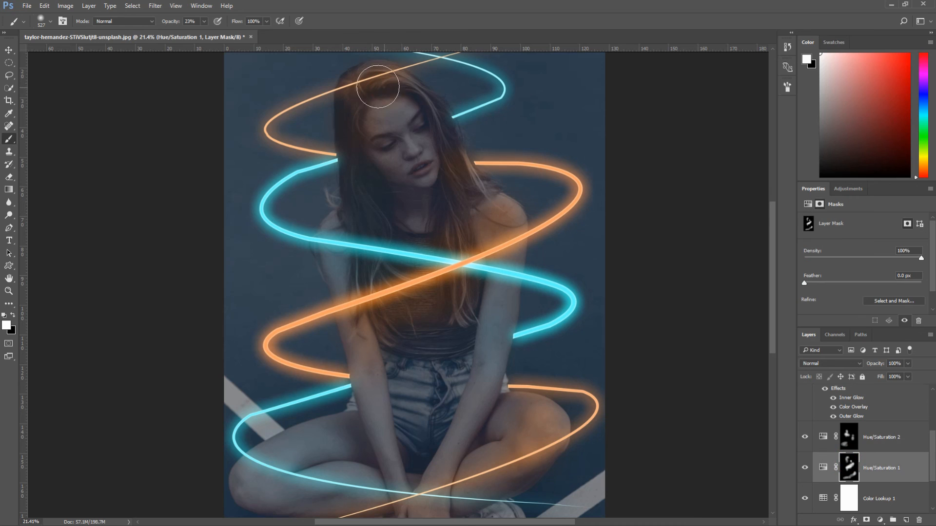
left_click(849, 438)
left_click_drag(430, 110, 445, 119)
left_click(849, 468)
left_click_drag(477, 184, 495, 207)
- Paint more blue tint on the Hue/Saturation 2 mask across the neck, upper chest and the forearm beside the shorts
left_click(877, 439)
mouse_move(367, 230)
left_mouse_down()
mouse_move(465, 235)
mouse_move(424, 215)
left_mouse_up()
left_click_drag(351, 205, 439, 209)
scroll(450, 241, "down", 2)
left_click_drag(397, 349, 377, 401)
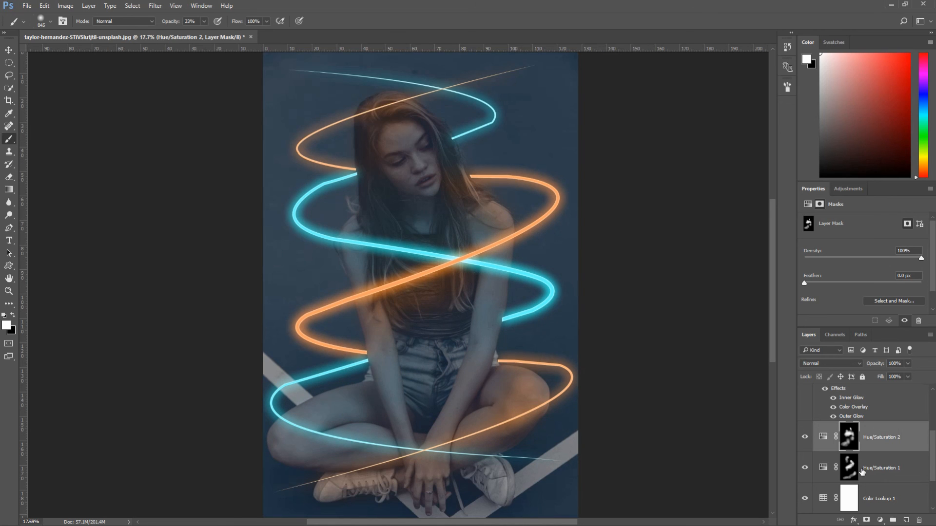
left_click(859, 471)
key("v")
scroll(622, 202, "right", 3)
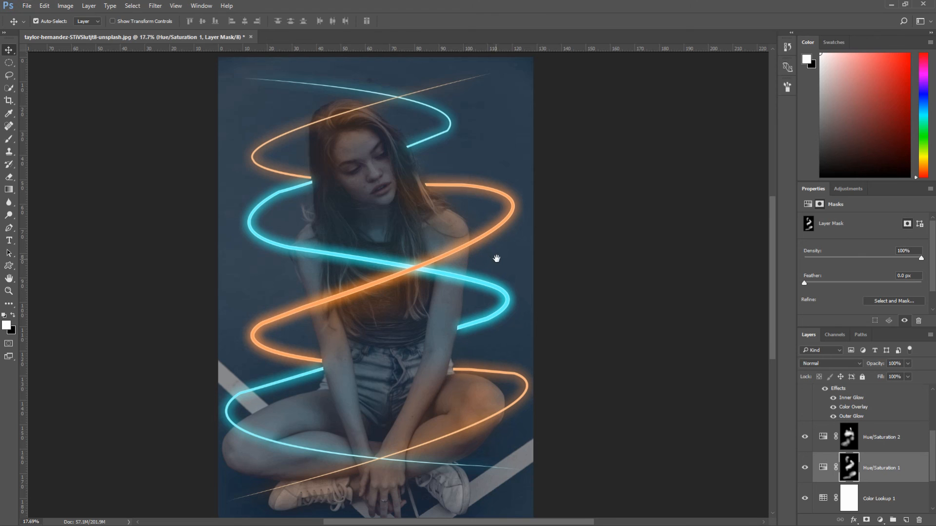
left_click_drag(496, 259, 509, 257)
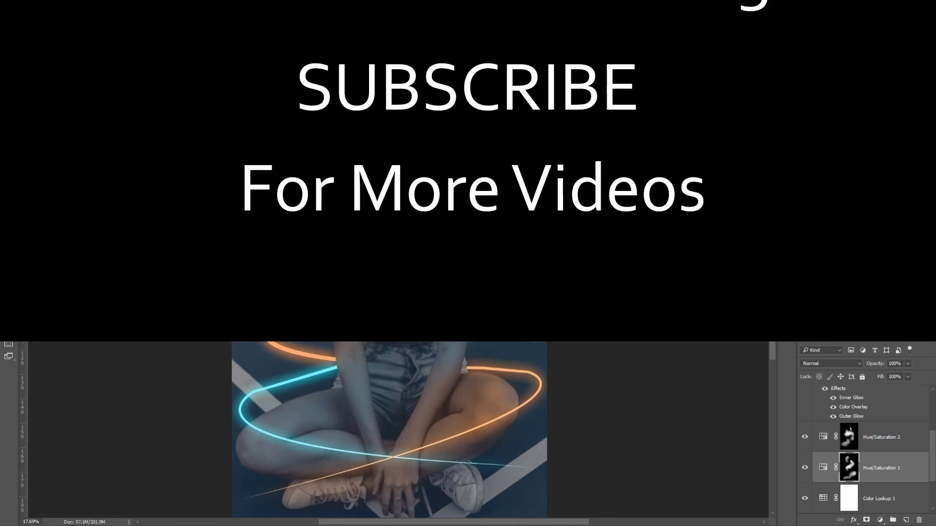